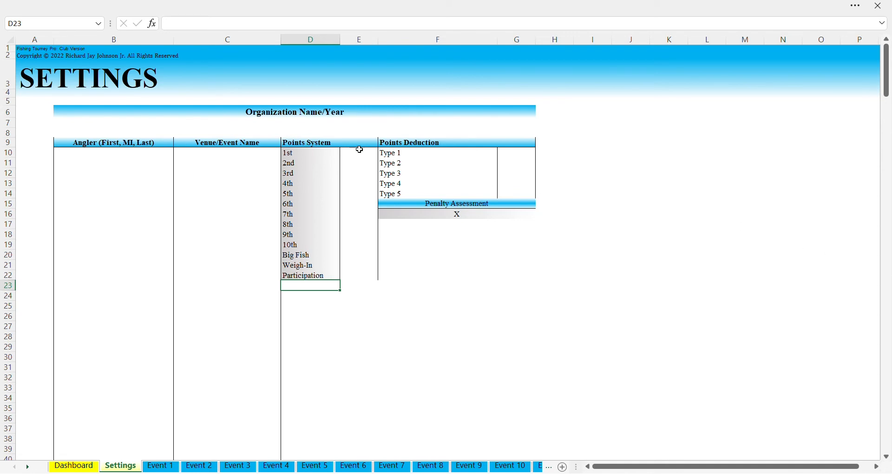
Enter 'BASS Club USA 2023' in the merged Organization Name/Year cell in row 7
left_click(301, 124)
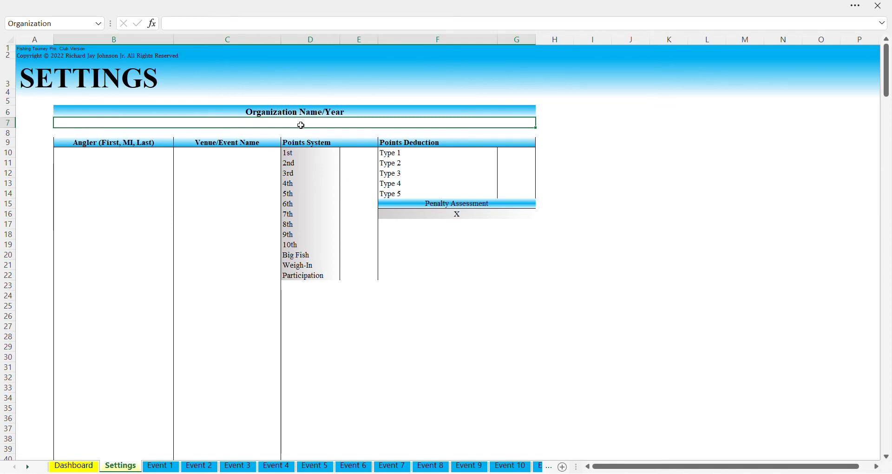
type("BASS CLub")
key("BackSpace")
key("BackSpace")
key("BackSpace")
type("lub USA")
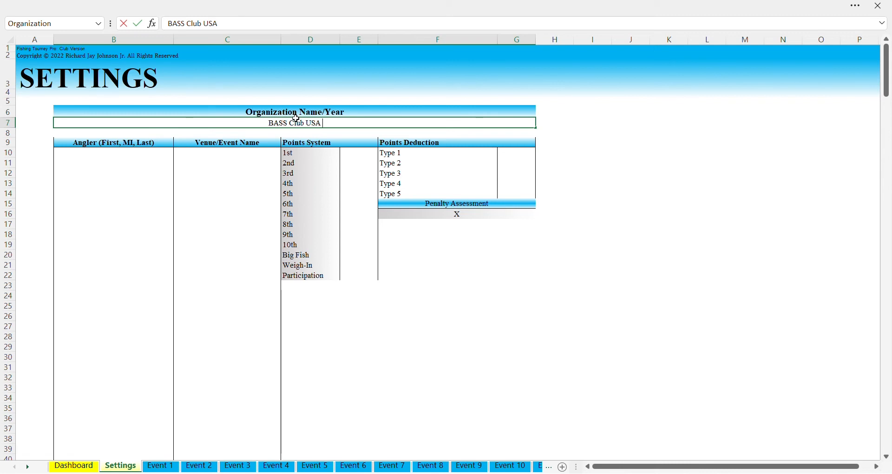
type("2023")
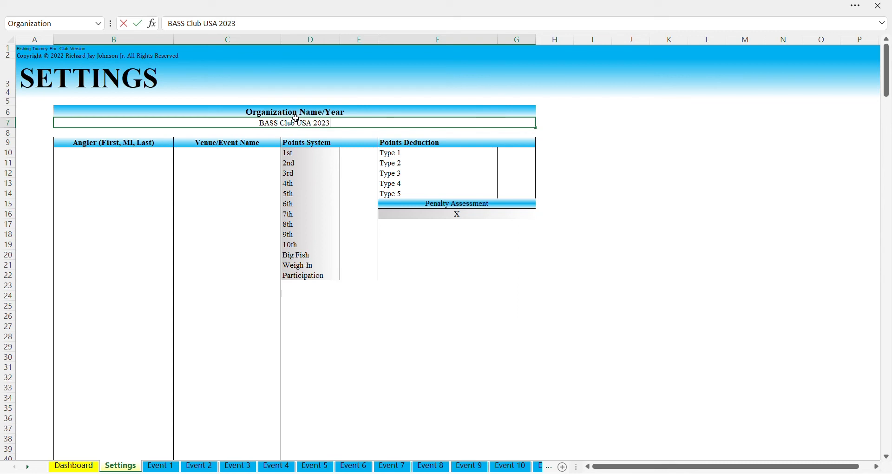
left_click(154, 154)
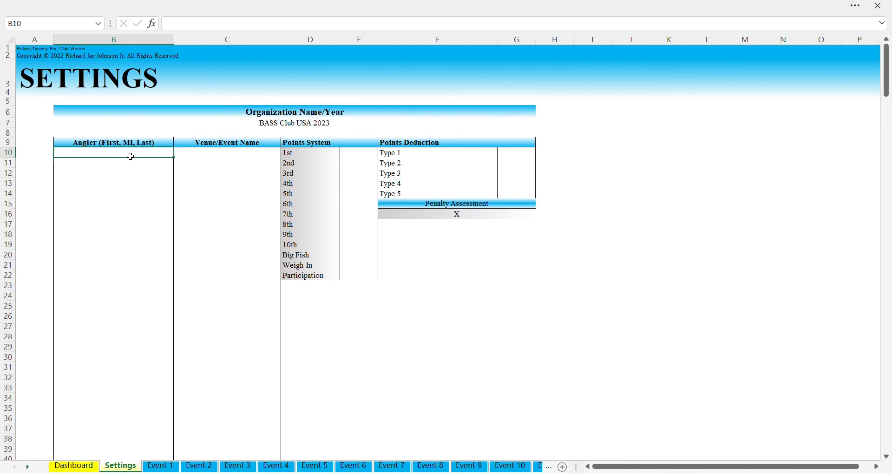
Discard test gibberish in B10 and enter the angler's first and last name there
type(";lkdsjf;alskj")
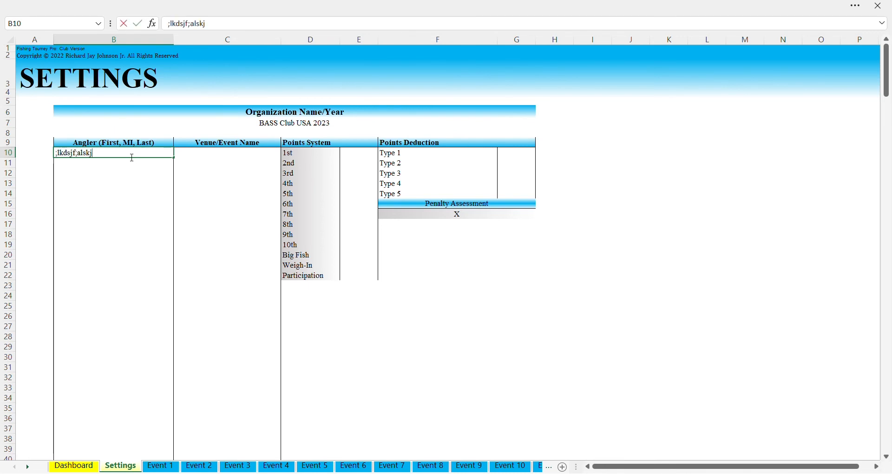
key("BackSpace")
key("BackSpace")
key("BackSpace")
key("BackSpace")
key("BackSpace")
key("BackSpace")
key("BackSpace")
key("BackSpace")
key("BackSpace")
key("BackSpace")
key("BackSpace")
key("BackSpace")
key("BackSpace")
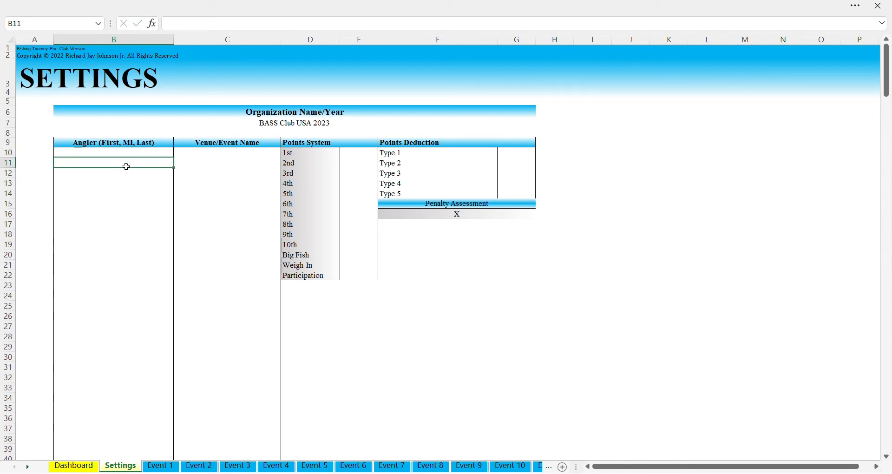
key("Escape")
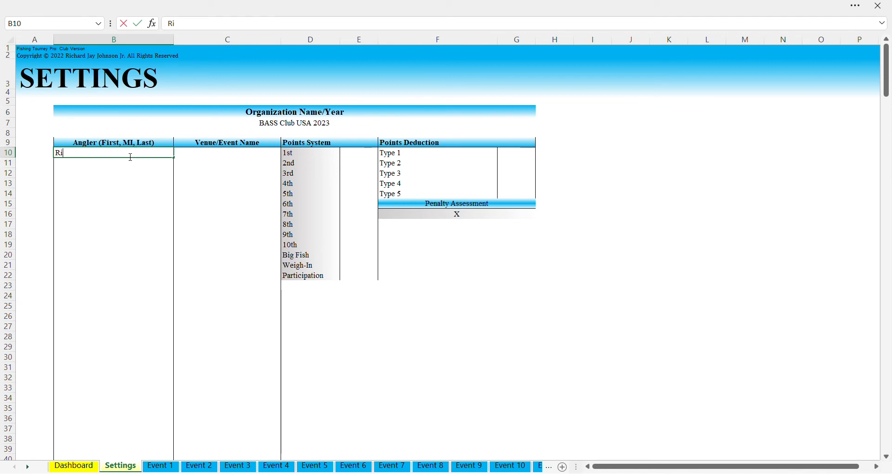
key("Return")
left_click(130, 156)
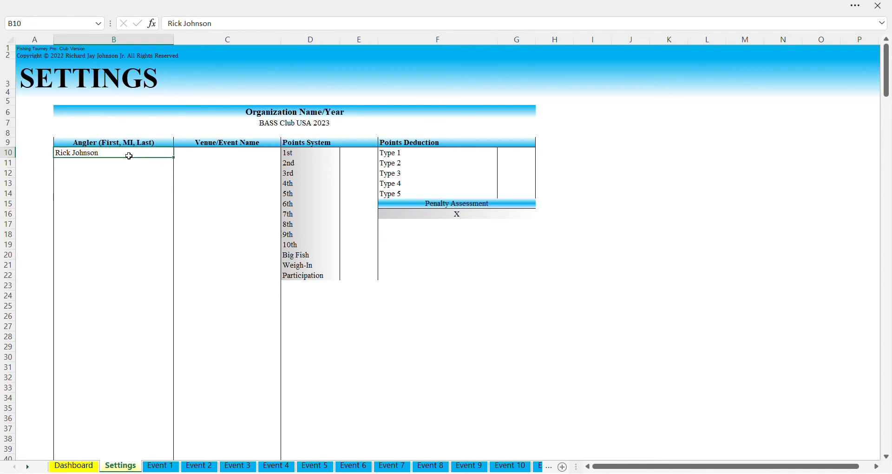
Enter a longer version of the angler's name in B11, then delete it
key("Return")
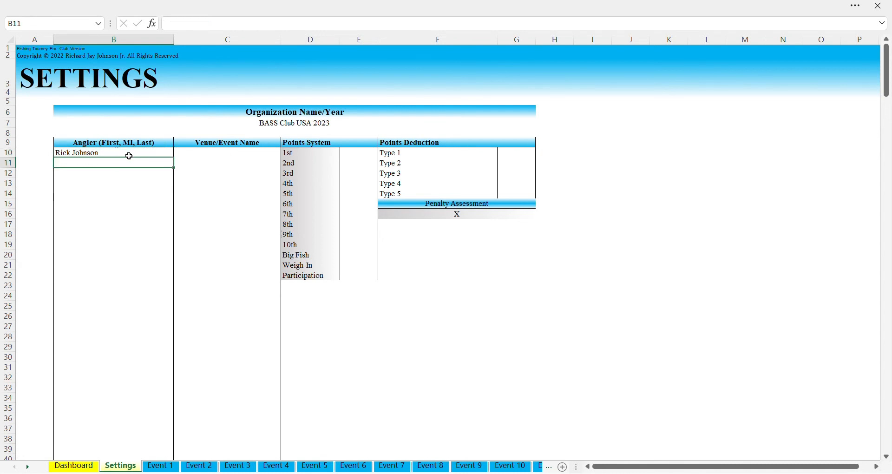
key("Return")
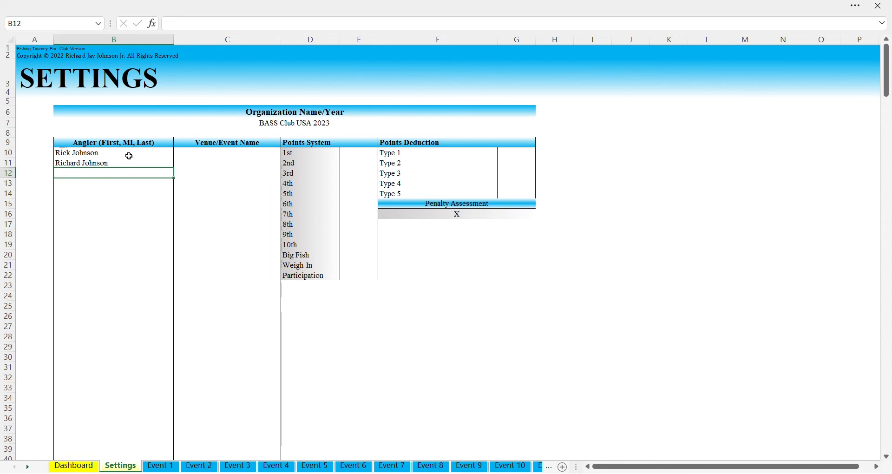
key("Up")
key("Up")
key("Down")
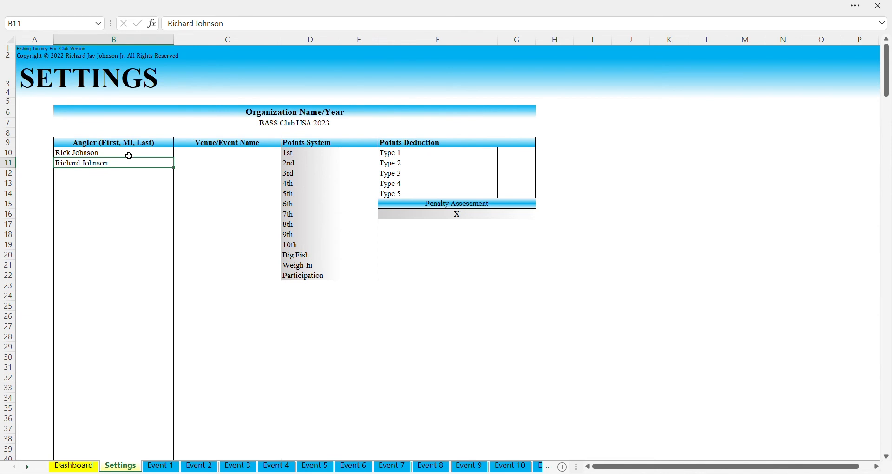
key("Delete")
Rewrite B10 as the angler's full name with middle initial and clear the test entry in B11
key("Up")
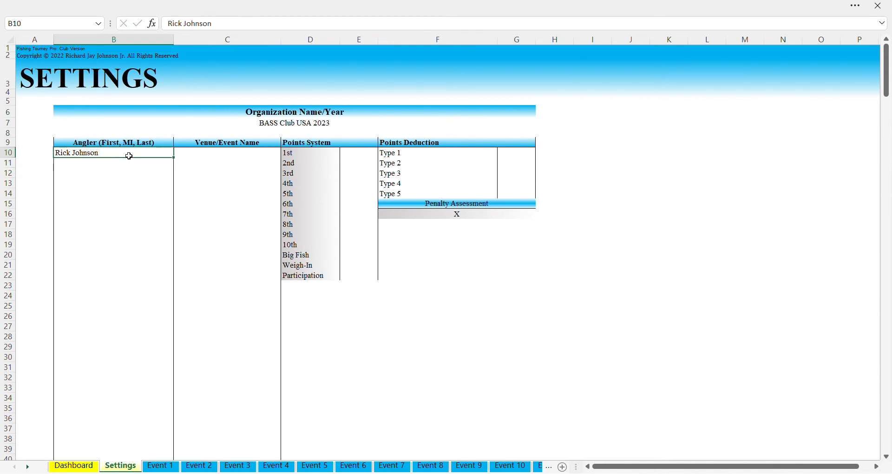
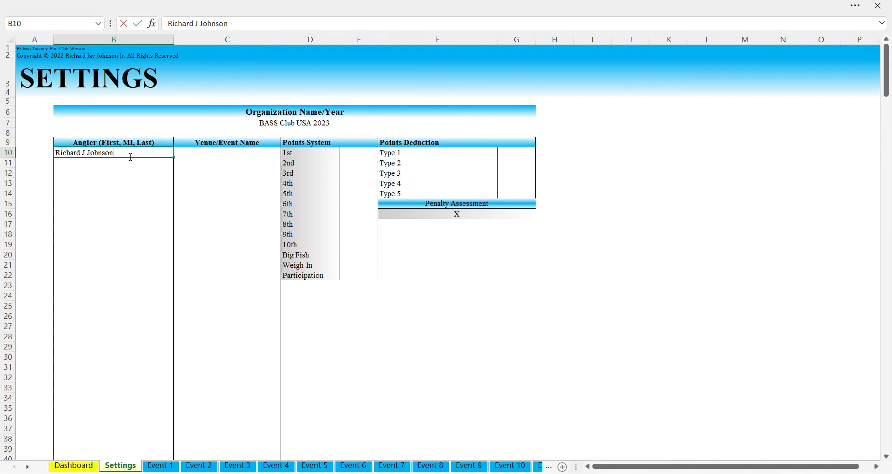
key("Return")
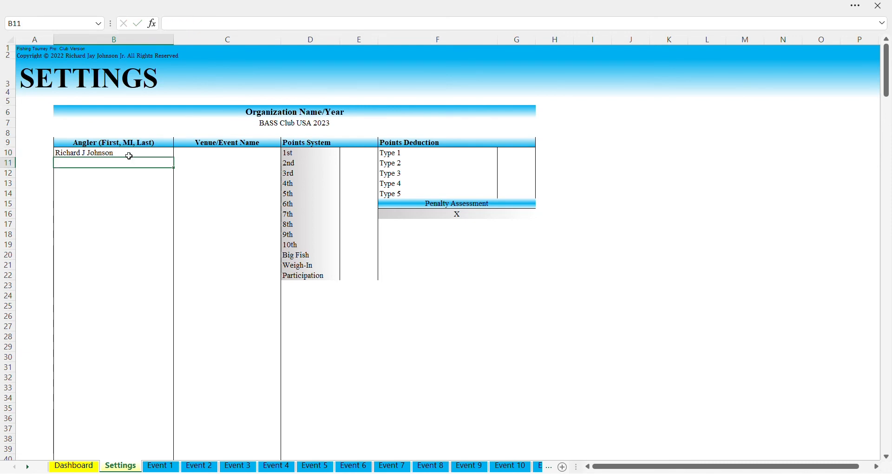
key("Return")
key("Up")
key("BackSpace")
left_click(107, 176)
left_click(110, 167)
scroll(155, 244, "down", 20)
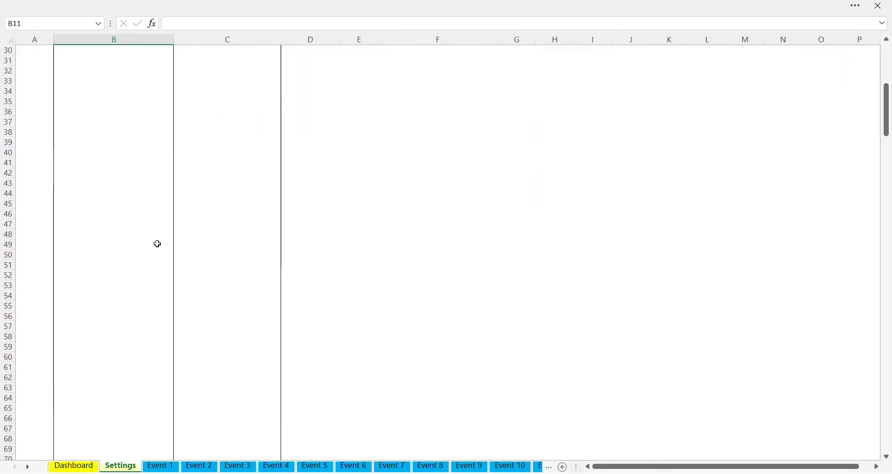
scroll(157, 244, "down", 20)
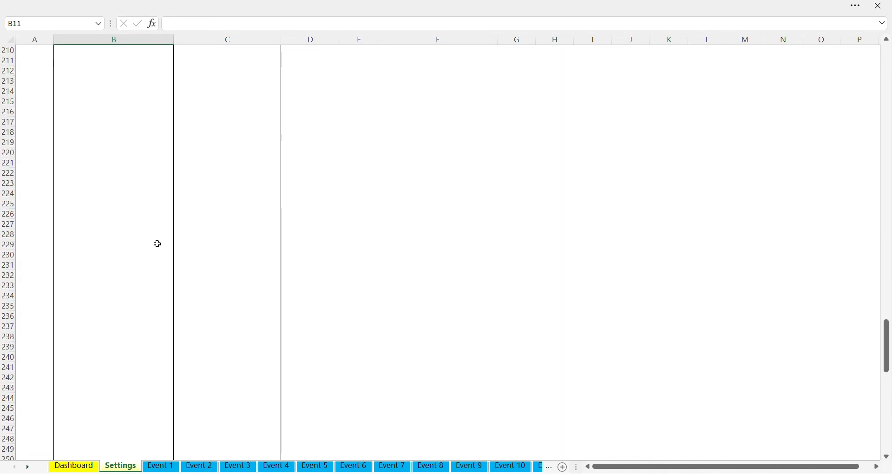
scroll(157, 244, "down", 10)
scroll(157, 243, "up", 20)
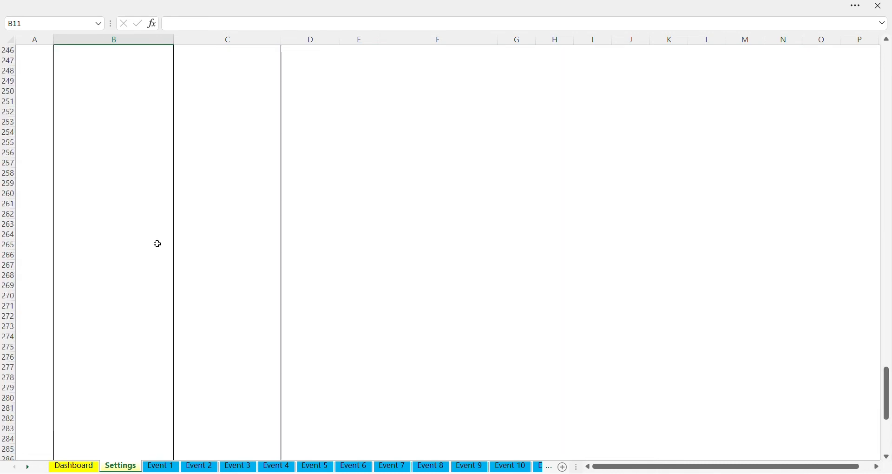
scroll(157, 243, "up", 20)
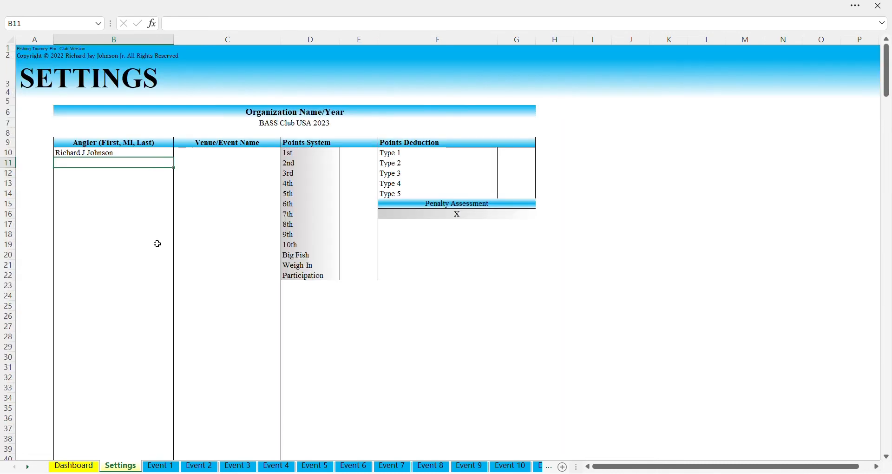
left_click(97, 156)
left_click_drag(104, 162, 103, 154)
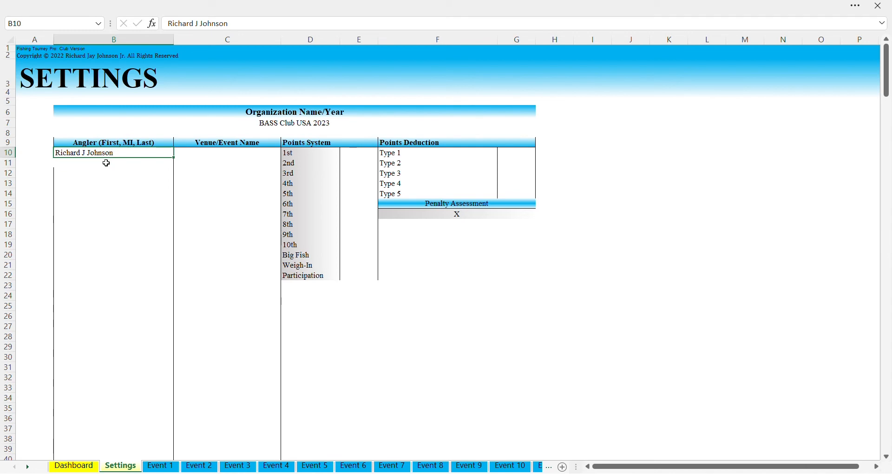
left_click(99, 167)
left_click(114, 216)
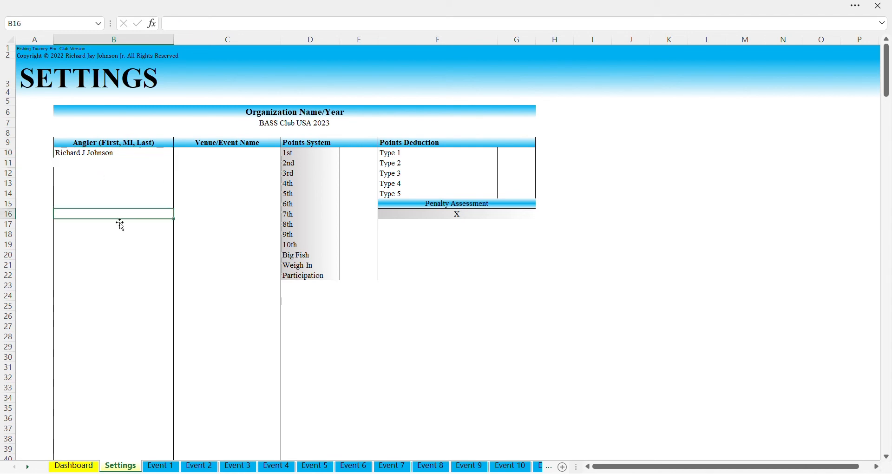
left_click(99, 165)
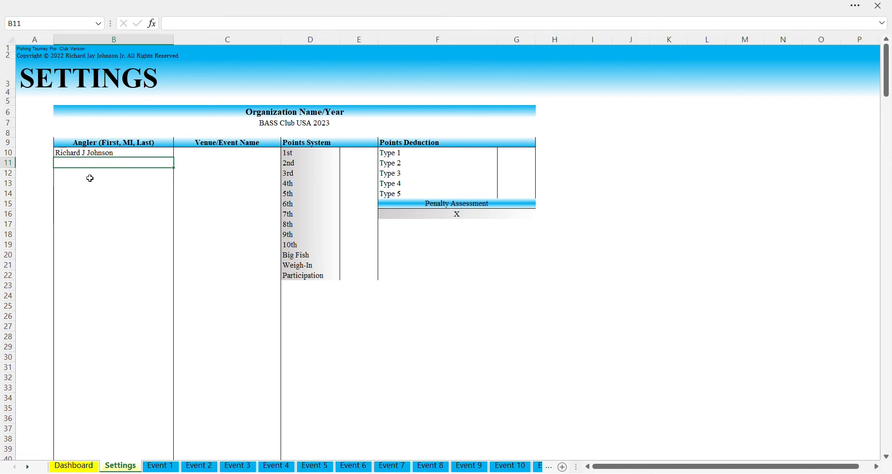
Enter five anglers' first names in B11 through B15
key("F2")
type("Mike")
key("Return")
type("John")
key("Return")
type("Steve")
key("Return")
type("Lynn")
key("Return")
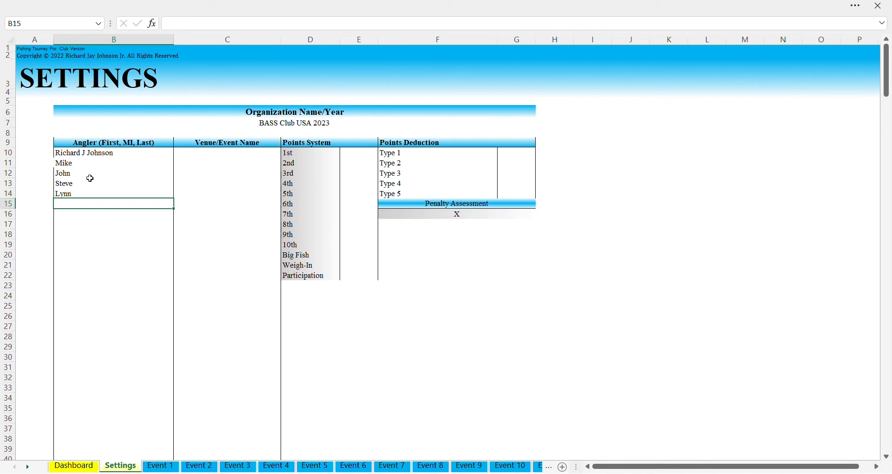
type("Rebecca")
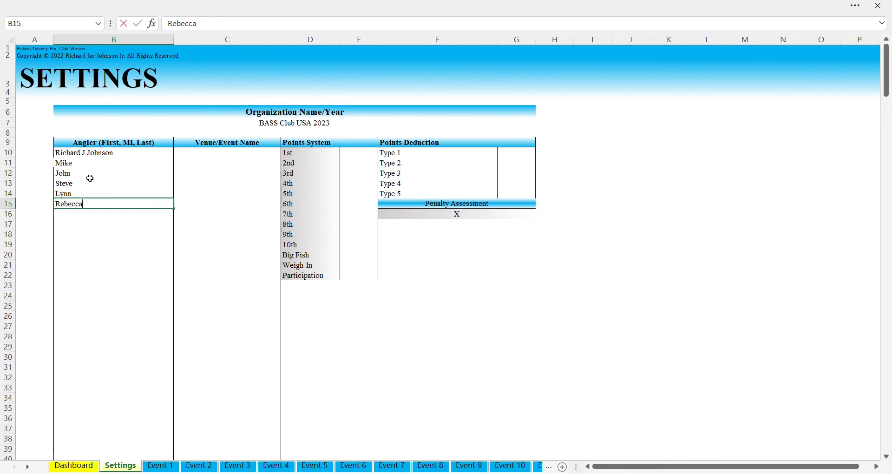
key("Return")
Enter three more anglers' first names in B16 through B18
type("Leah")
key("Return")
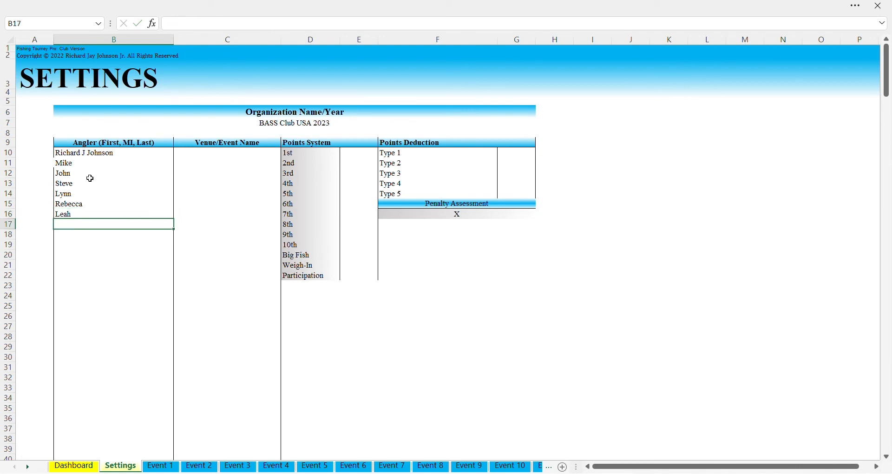
type("Tom")
key("Return")
type("Ralph")
key("Return")
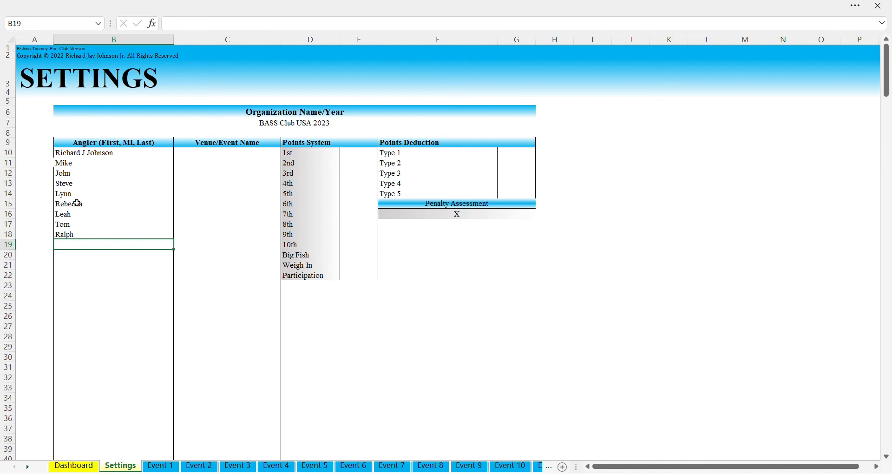
left_click(232, 161)
Enter Lake Mead, Lake Mohave and Willow Beach in C10 through C12
left_click(223, 155)
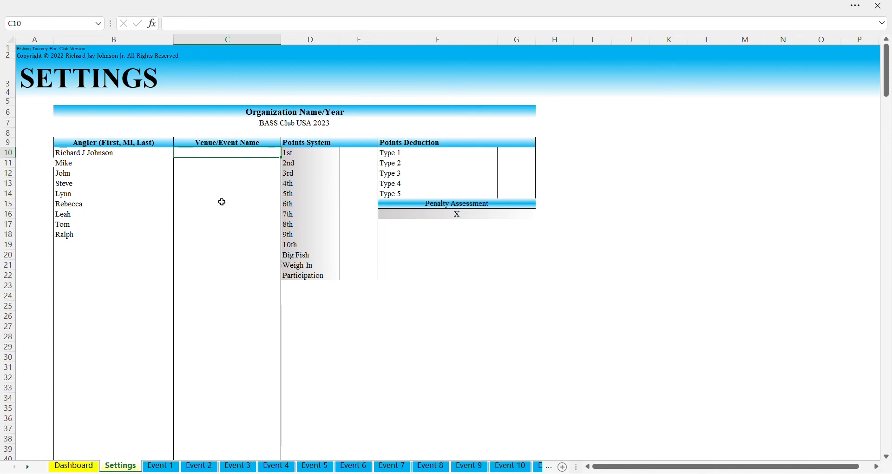
type("Lake Mead")
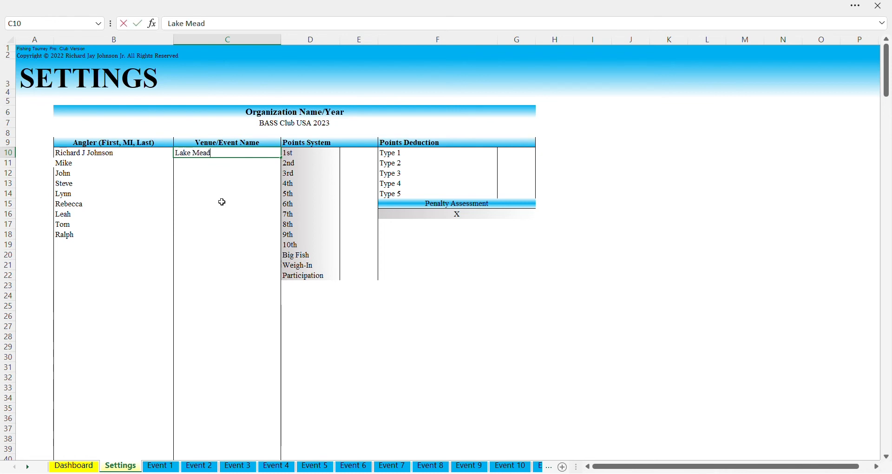
key("Return")
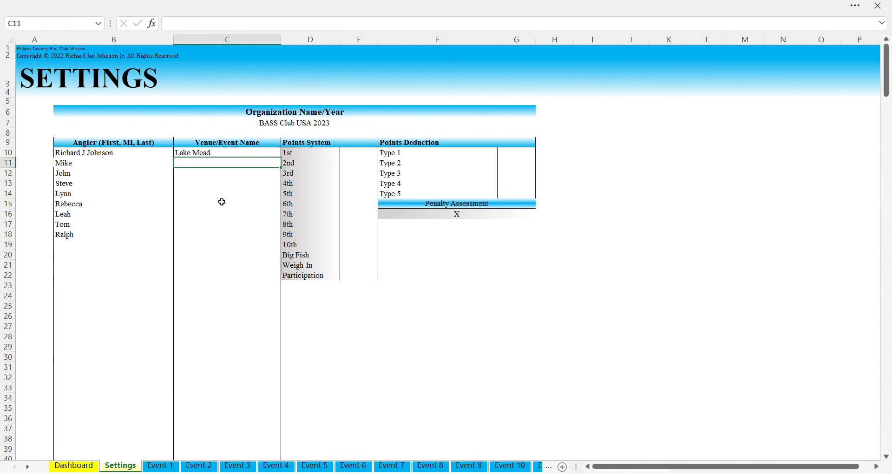
type("Lake Moh")
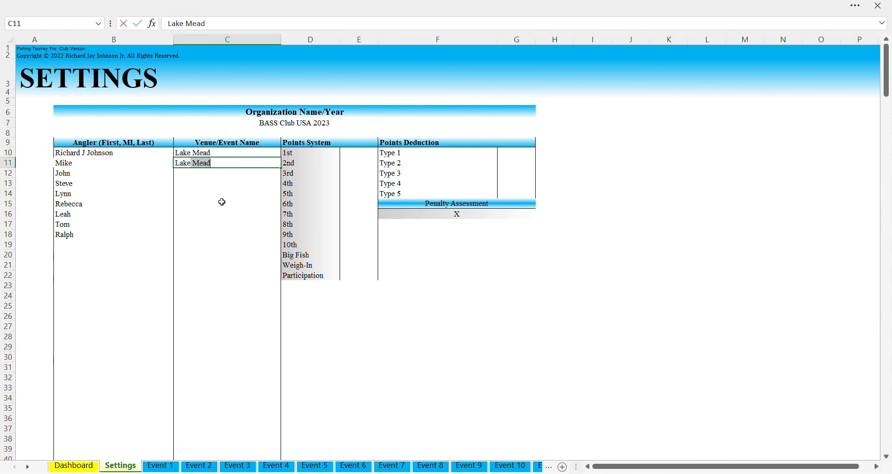
type("e")
key("Return")
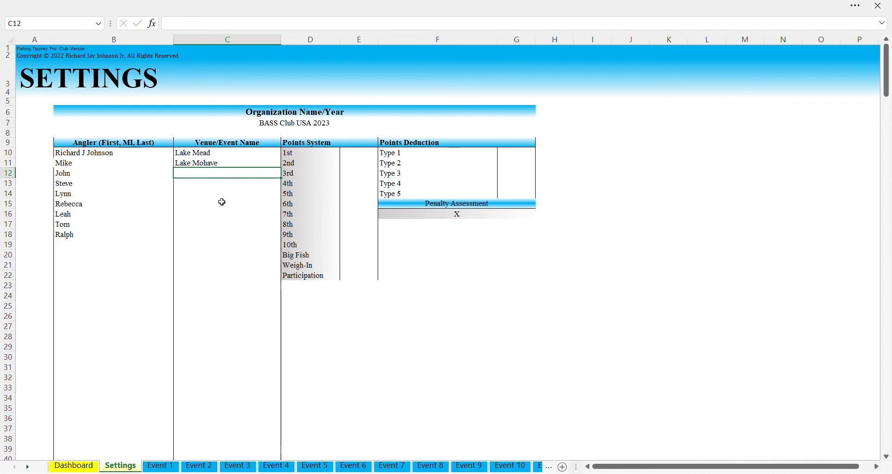
type("L")
key("BackSpace")
type("Willow be")
key("BackSpace")
key("BackSpace")
type("be")
key("BackSpace")
key("BackSpace")
type("Beach")
key("Return")
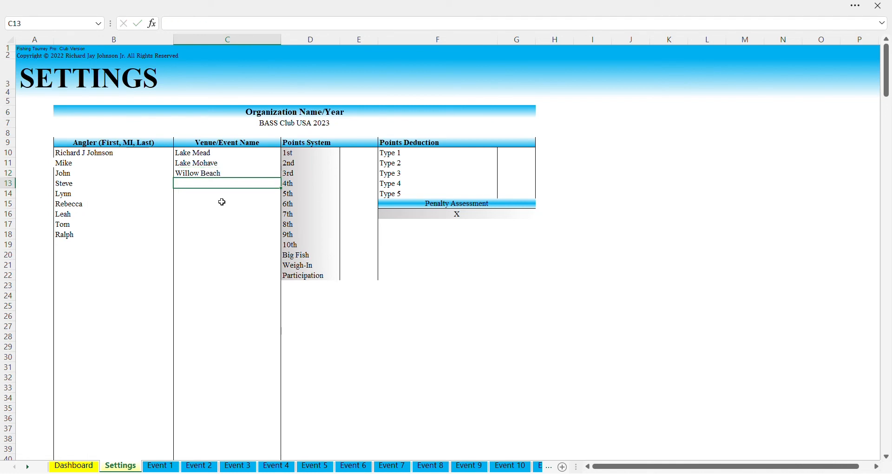
Add Super Secret Spot, Secret Pond and Ocean below, then select the venue cells down to row 25
type("Super Secret")
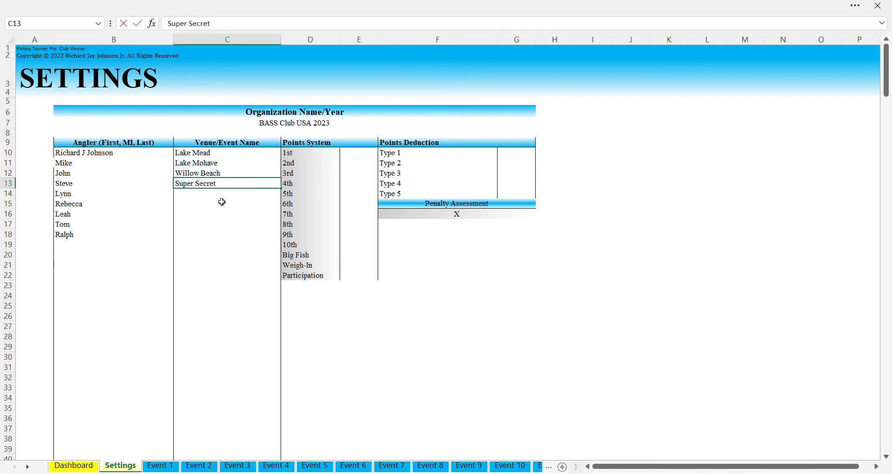
type(" SPot")
key("BackSpace")
key("BackSpace")
key("BackSpace")
type("pot")
key("Return")
type("Secret")
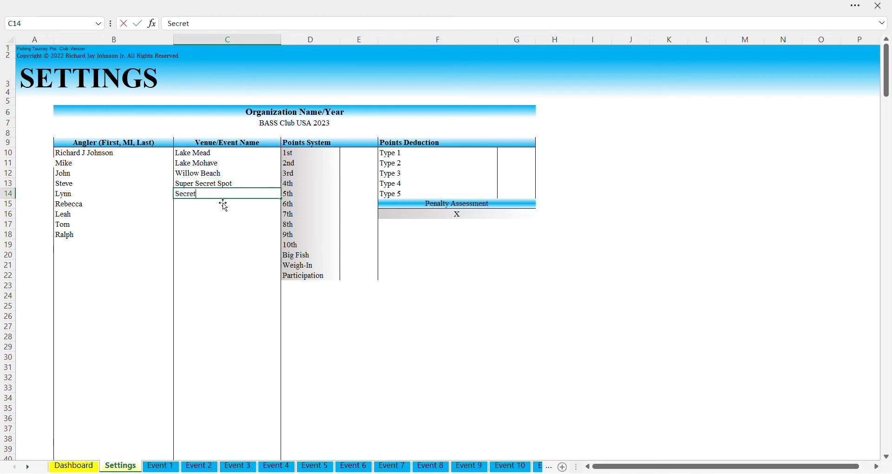
type(" Pond")
key("Return")
type("Ocean")
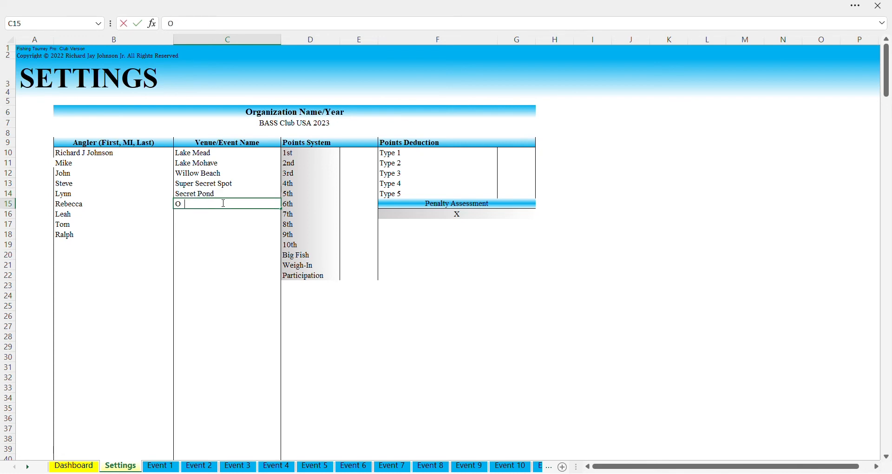
key("Return")
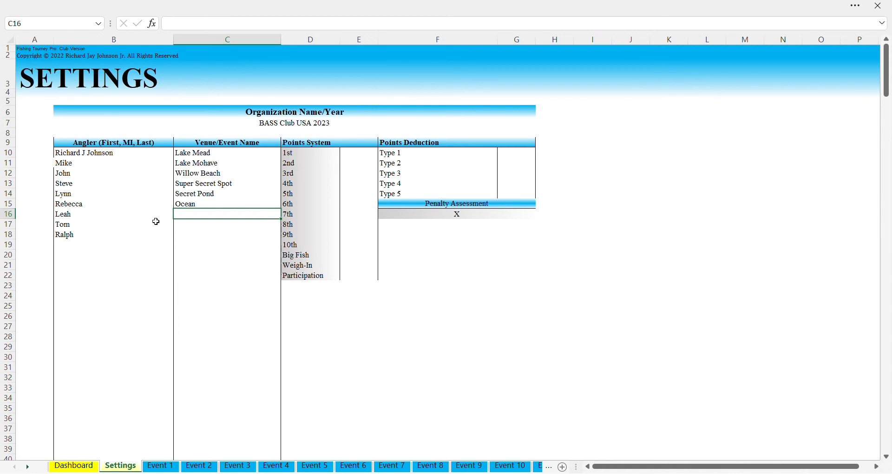
left_click_drag(192, 153, 215, 308)
scroll(217, 364, "down", 12)
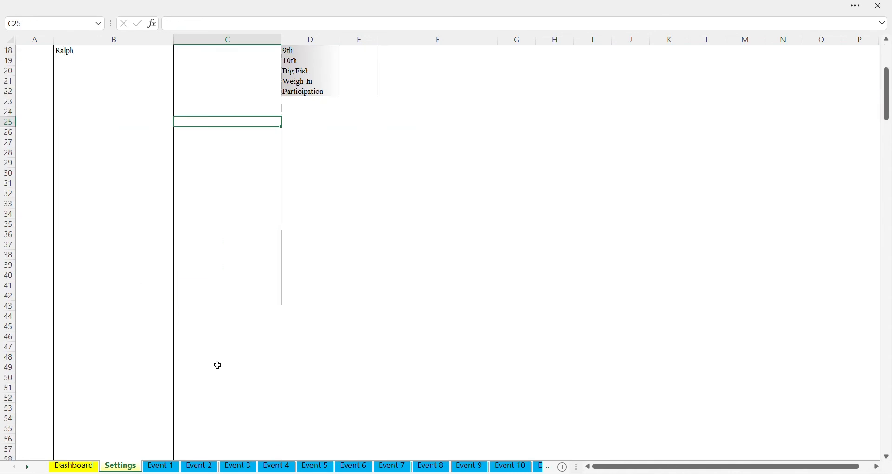
scroll(223, 357, "up", 12)
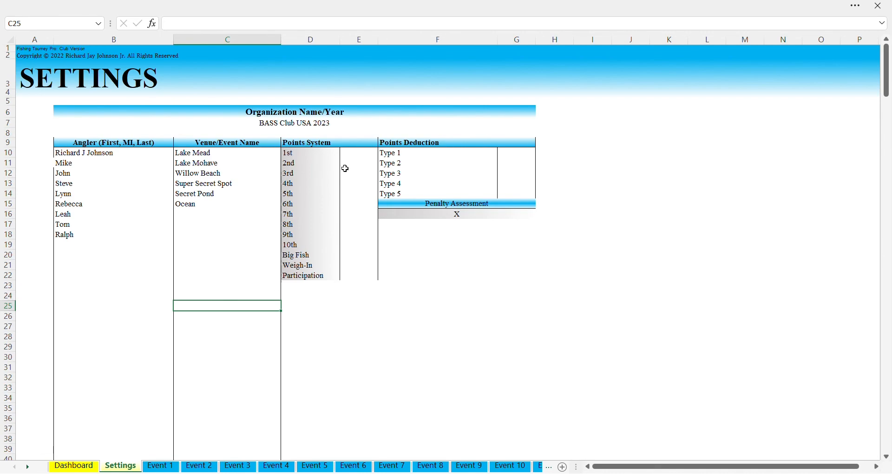
left_click(350, 155)
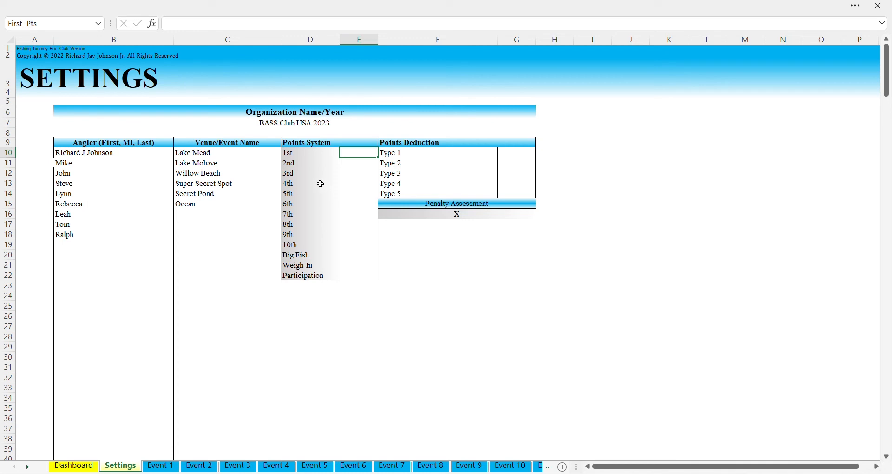
Try 10 and 9 points for 1st and 2nd place, then review the points cells
type("10")
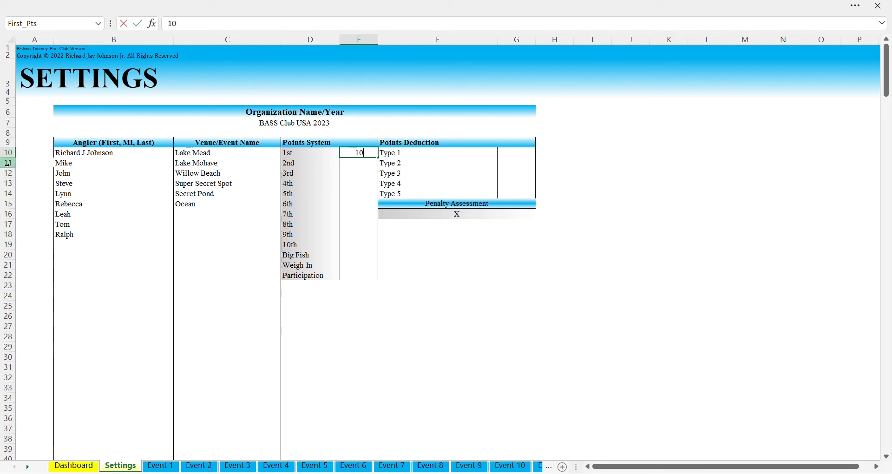
key("Return")
type("9")
key("Up")
key("Down")
key("Up")
key("Down")
key("Down")
key("Down")
key("Down")
key("Down")
key("Down")
key("Down")
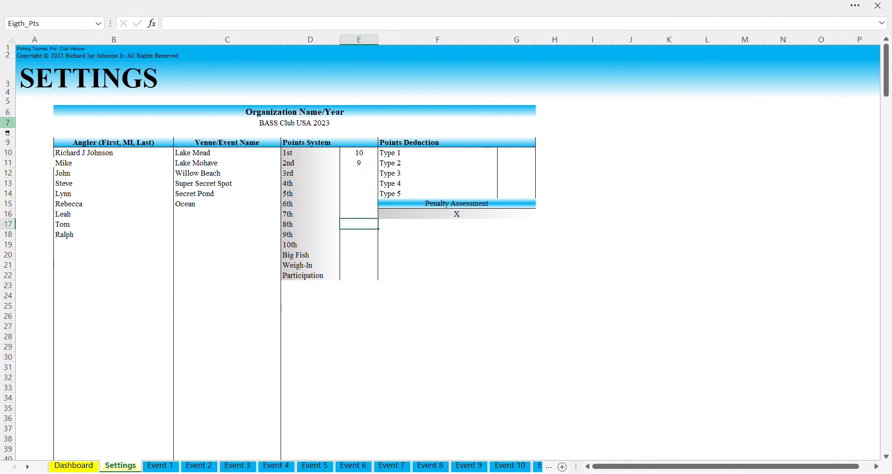
key("Down")
key("Down")
key("Down")
key("Down")
key("Down")
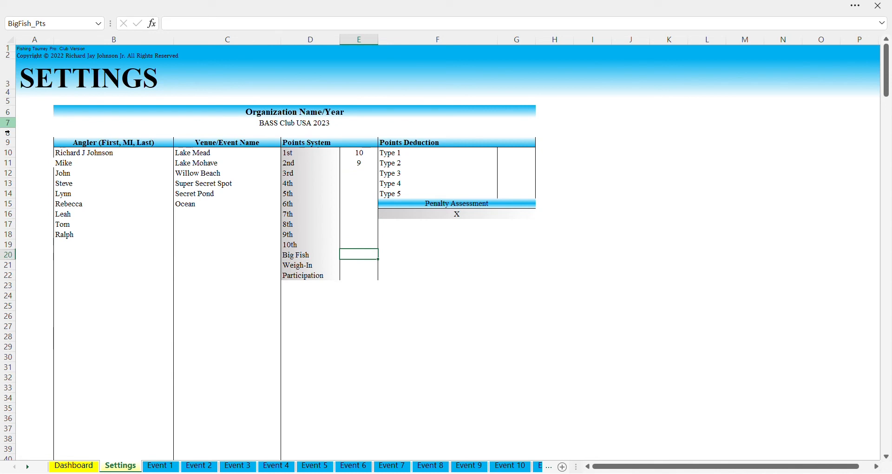
key("Up")
key("Up")
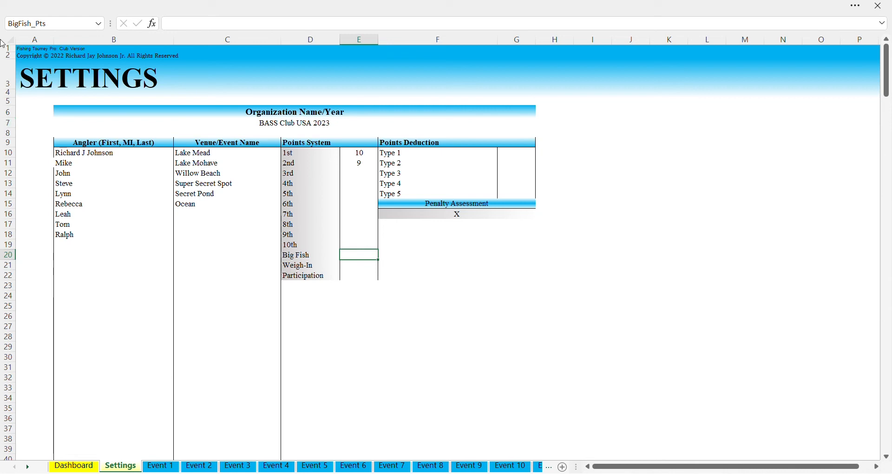
Set 1st through 5th place points to 100, 98, 96, 75 and 50
left_click(357, 157)
type("100")
key("Return")
type("9")
key("BackSpace")
type("98")
key("Return")
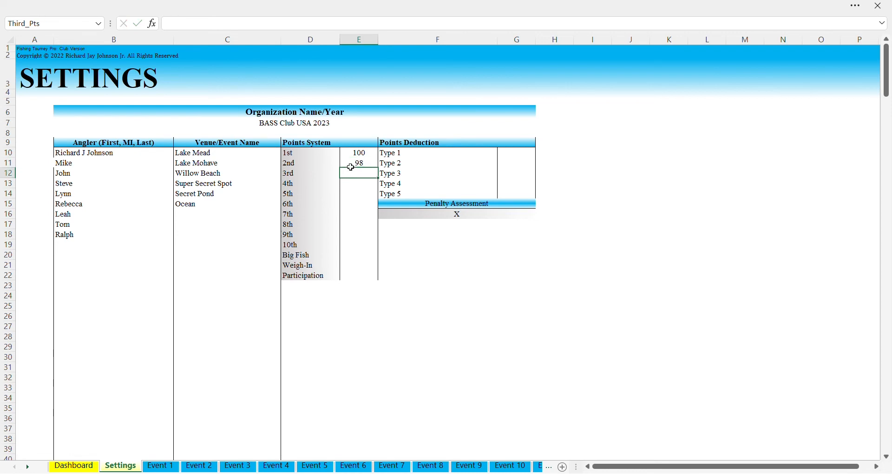
type("96")
key("Return")
key("Up")
key("Up")
key("Up")
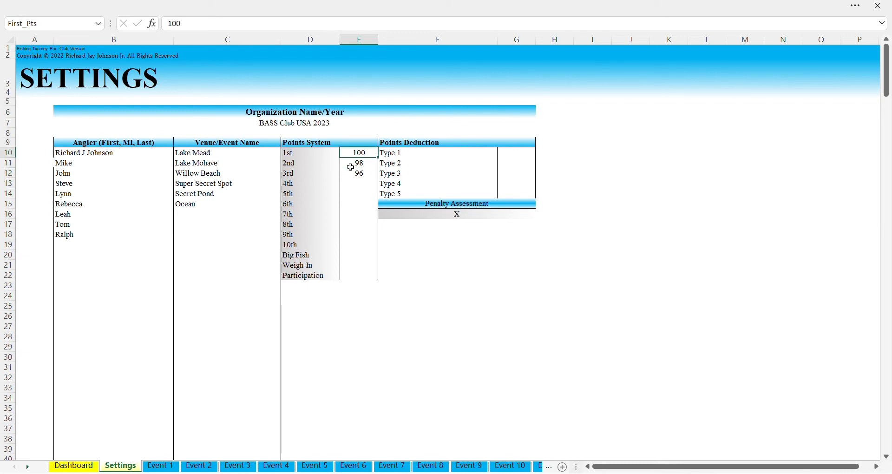
key("Down")
key("Down")
key("Down")
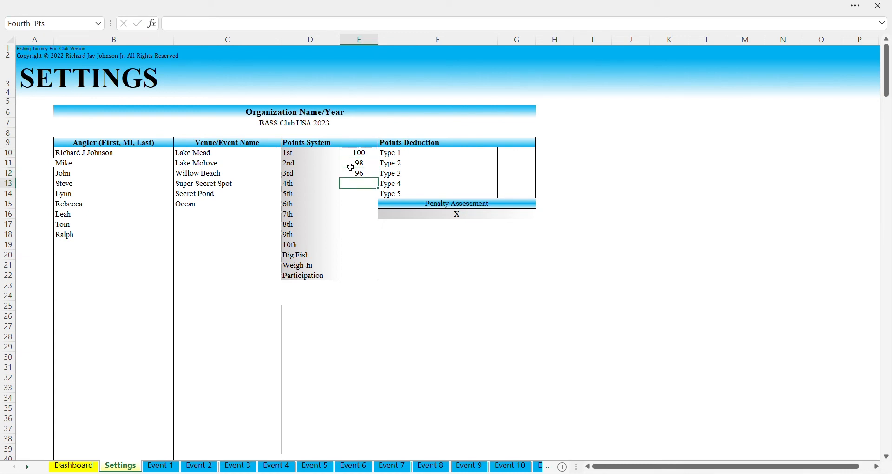
type("75")
key("Return")
type("50")
key("Return")
Give Big Fish 25 points and Participation 5 points
key("Down")
key("Down")
key("Down")
key("Down")
key("Down")
type("25")
key("Return")
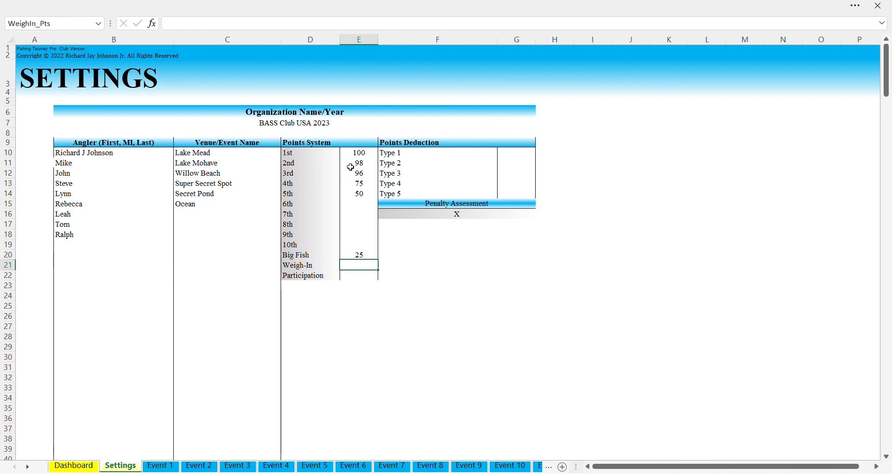
key("Down")
type("5")
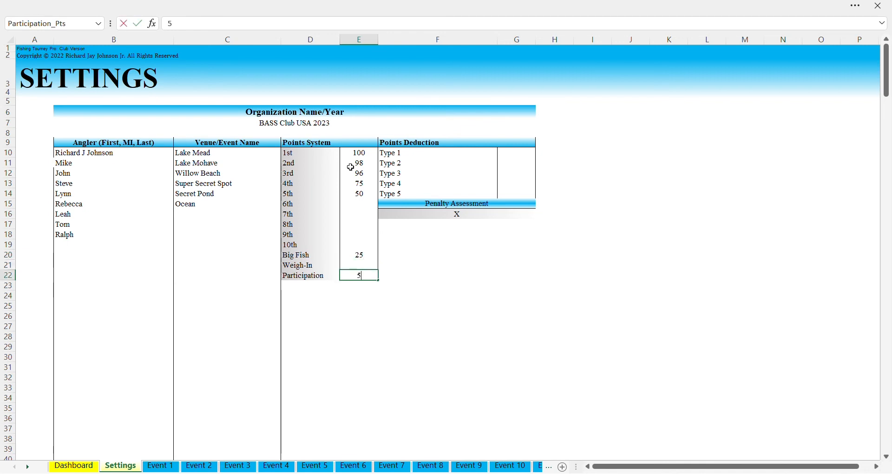
key("Return")
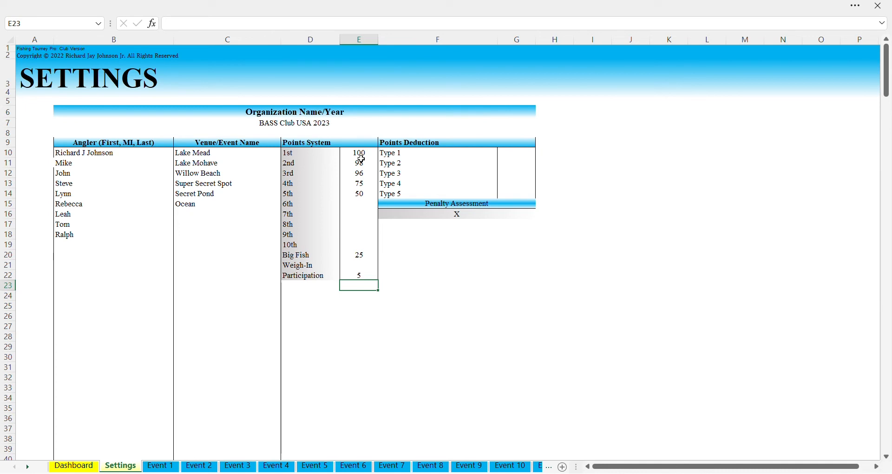
Enter deductions of -0.50, -0.75 and -1.00 for penalty Types 1 through 3
left_click(426, 157)
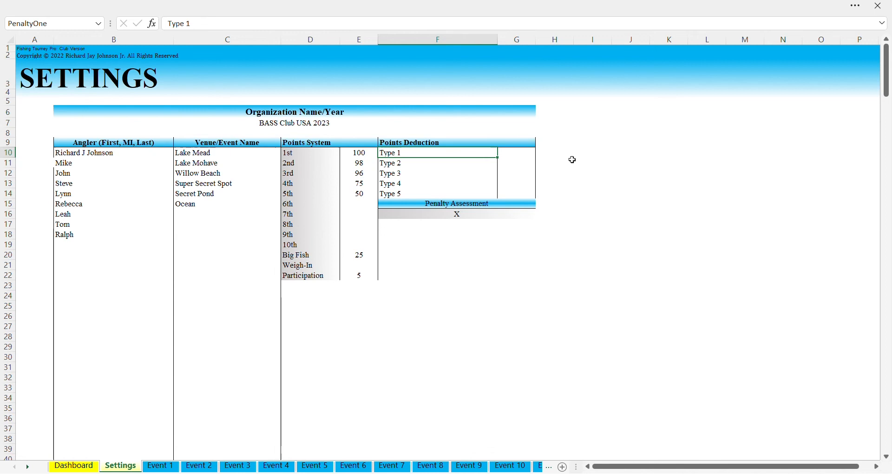
left_click(520, 154)
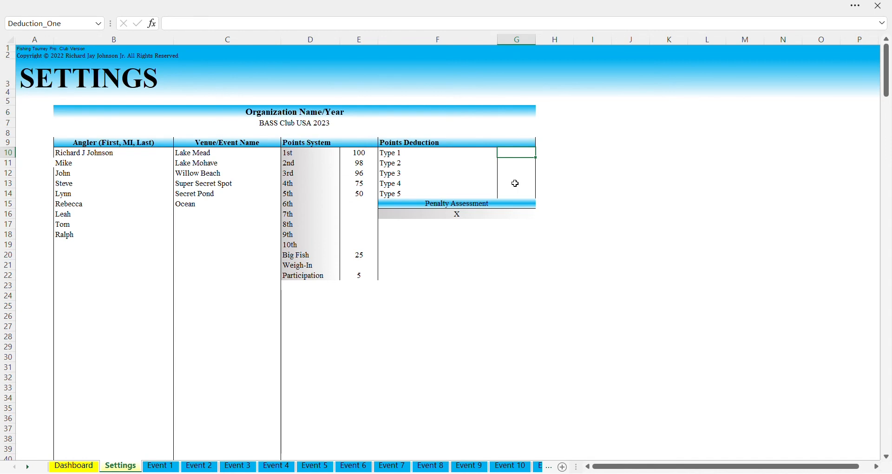
type("-")
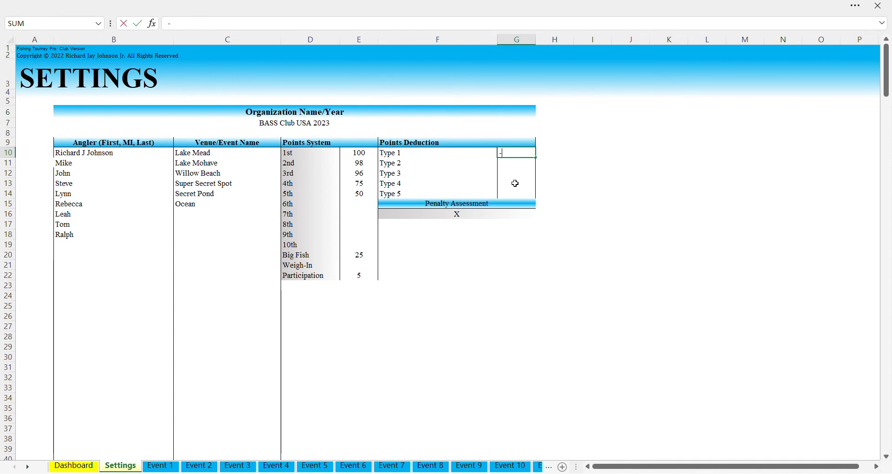
type("0.5")
key("Return")
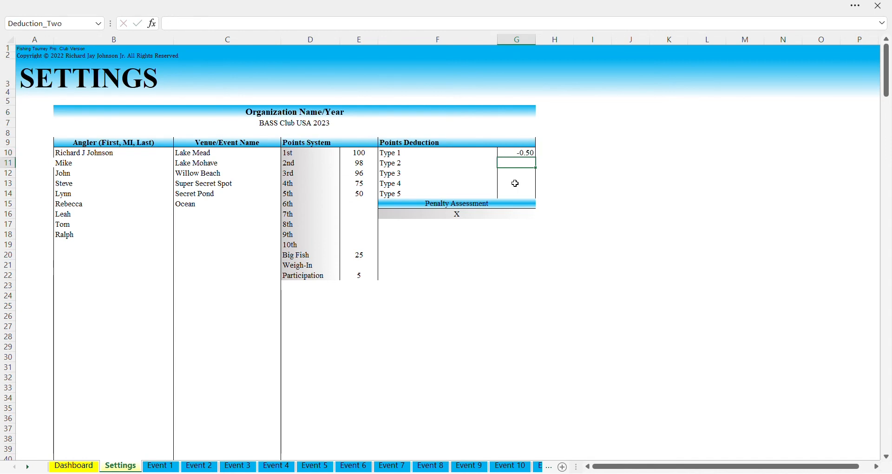
type("-.75")
key("Return")
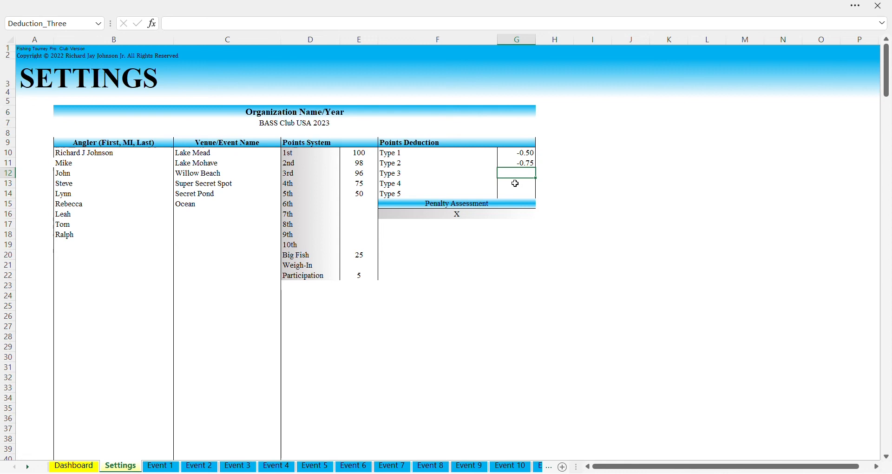
type("-1")
key("Return")
Enter deductions of -2.00 for Type 4 and -2.50 for Type 5
type("-2")
key("Return")
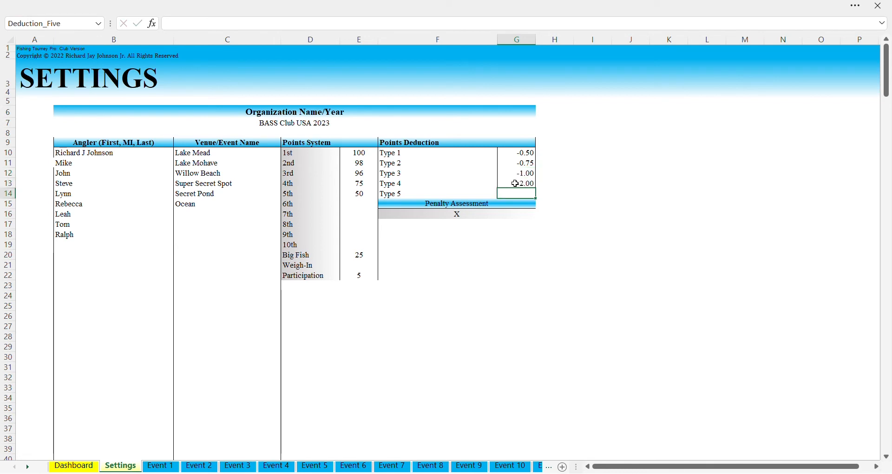
type("-2.5")
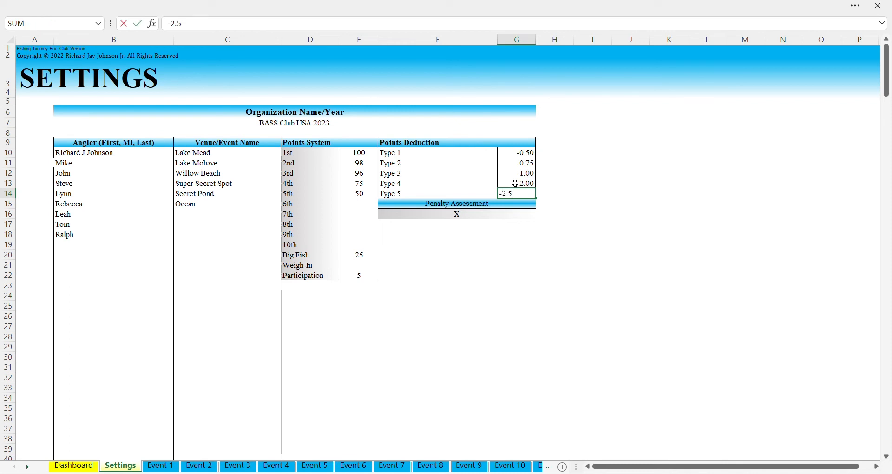
key("Return")
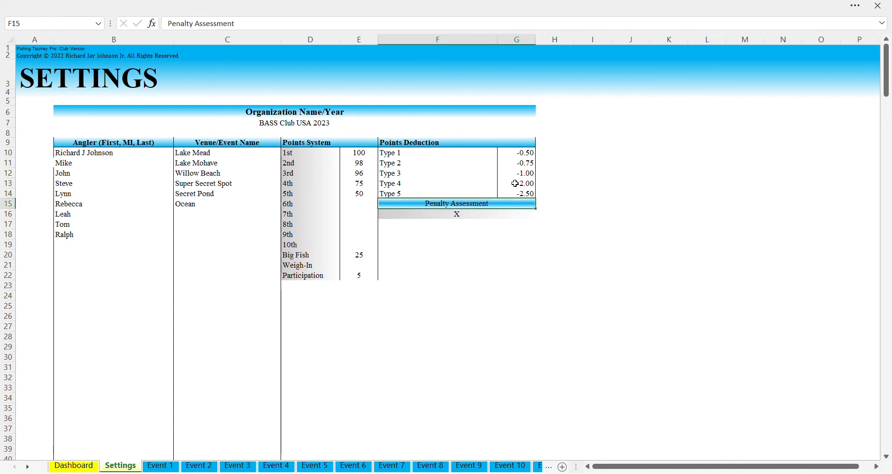
key("Left")
key("Up")
key("Right")
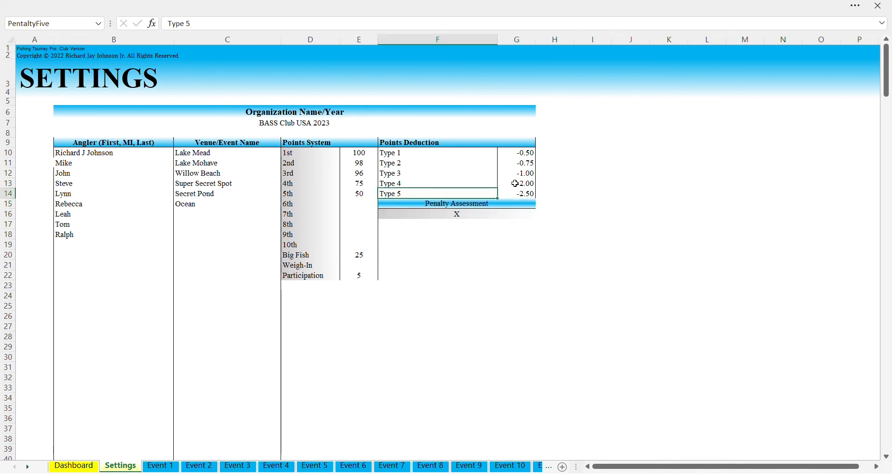
Type Late Report, Livewell and Deadfish as the penalty names in F10 through F12
key("Up")
key("Up")
key("Up")
key("Up")
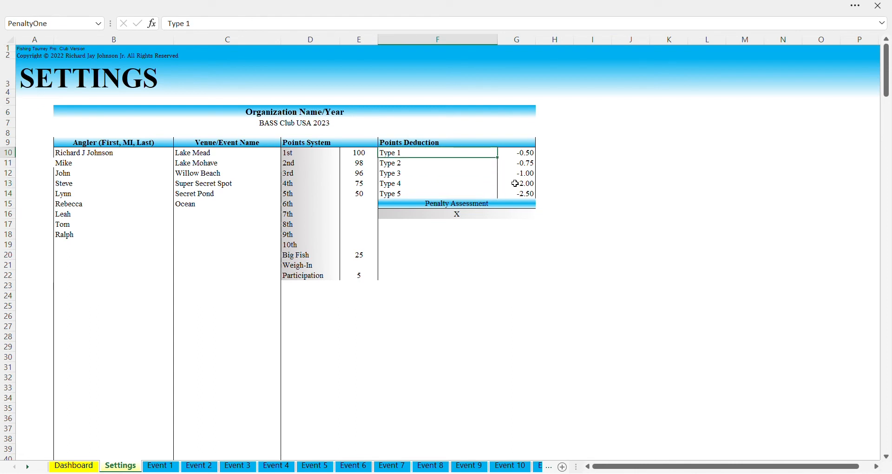
type("Later")
key("BackSpace")
type("Report")
key("Return")
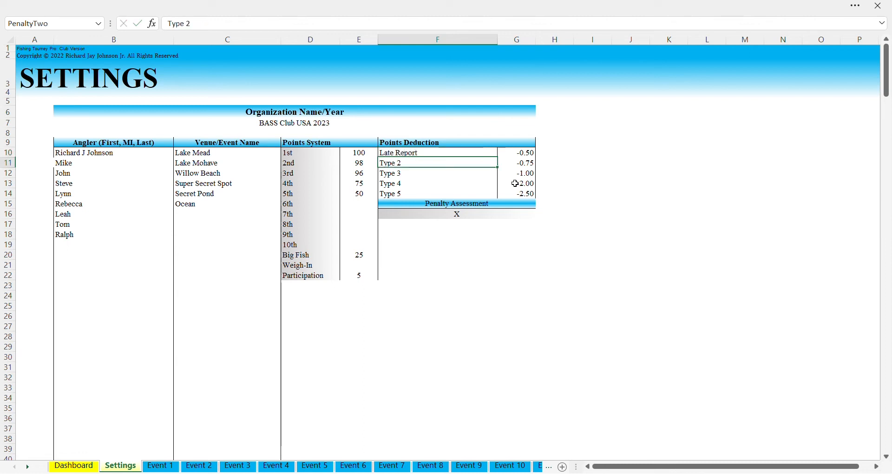
type("Live")
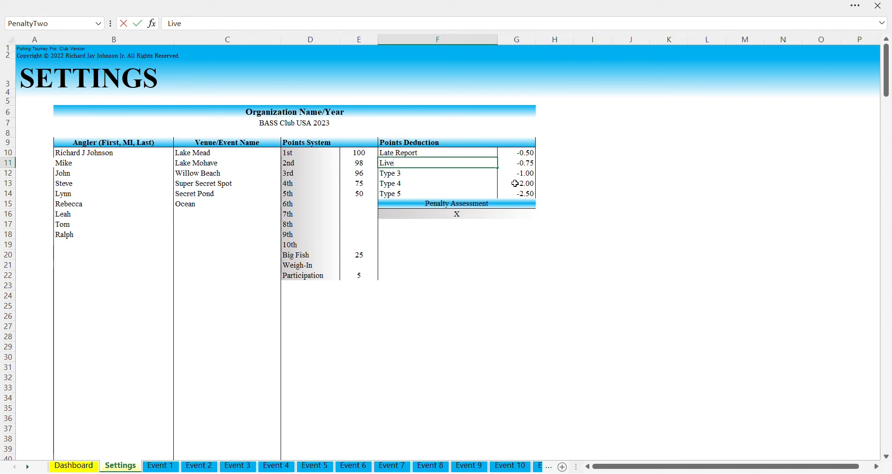
type("well")
key("Return")
type("Deadfish")
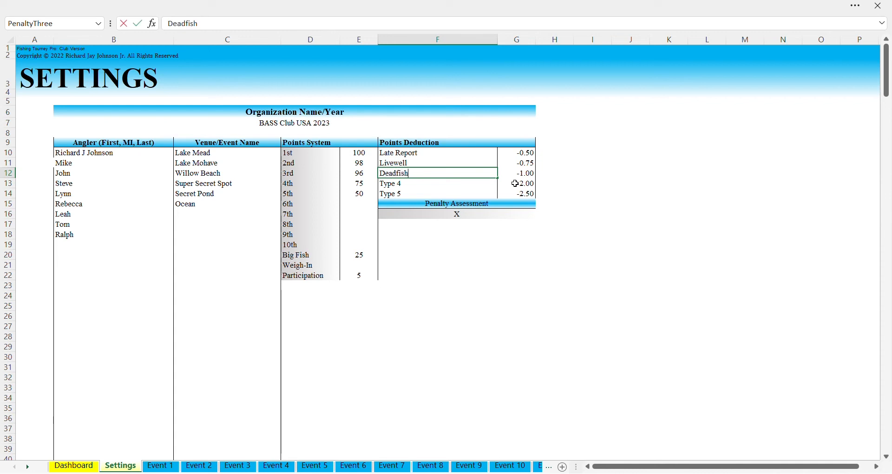
key("Return")
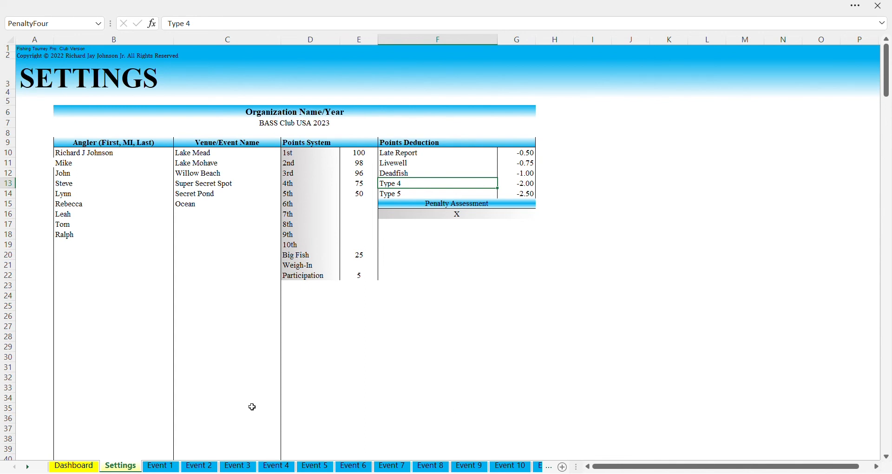
On the Event 1 sheet, check that the team list ends at team 150 in row 321, then return to the top
left_click(163, 467)
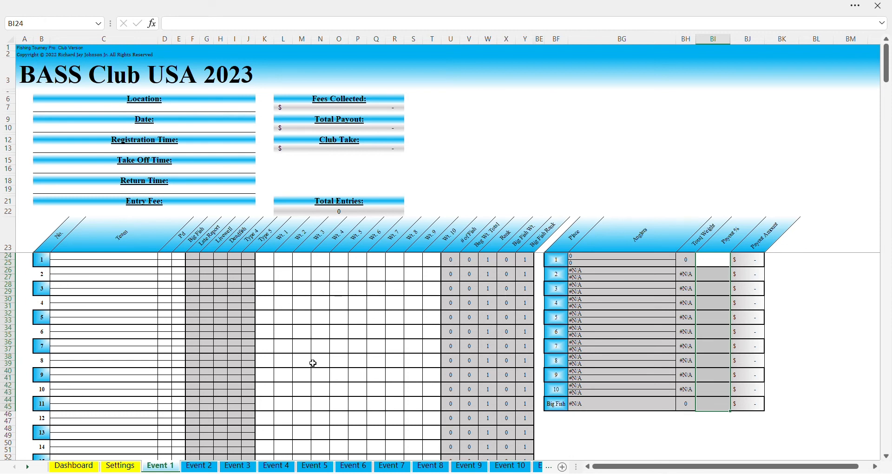
scroll(125, 288, "down", 8)
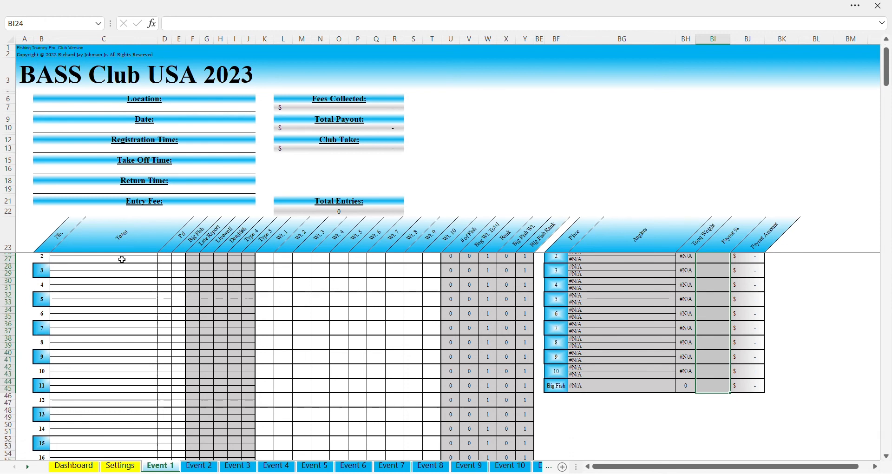
scroll(131, 314, "down", 20)
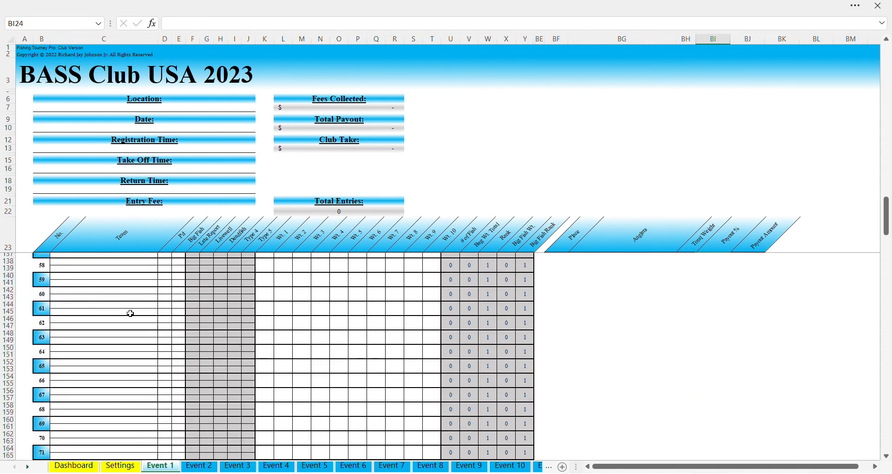
scroll(131, 314, "down", 15)
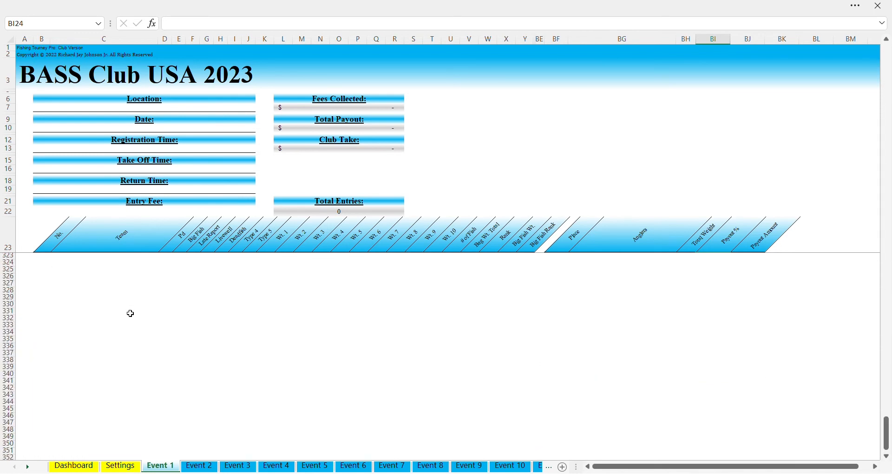
scroll(131, 314, "down", 4)
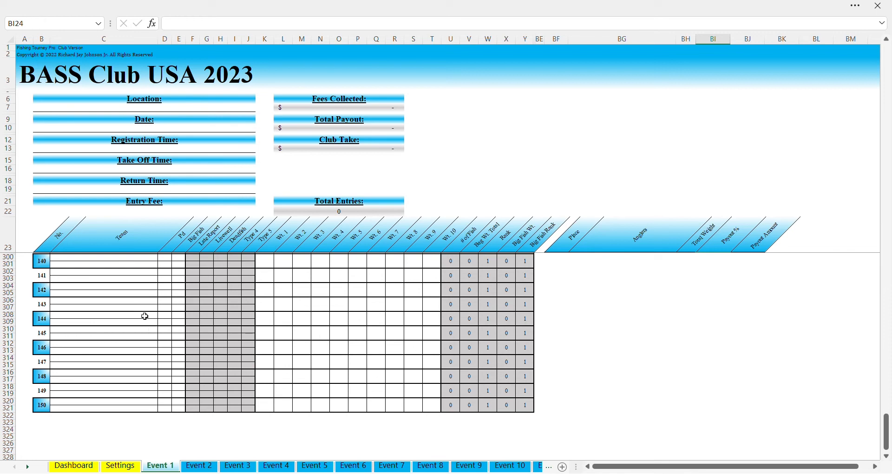
left_click(88, 407)
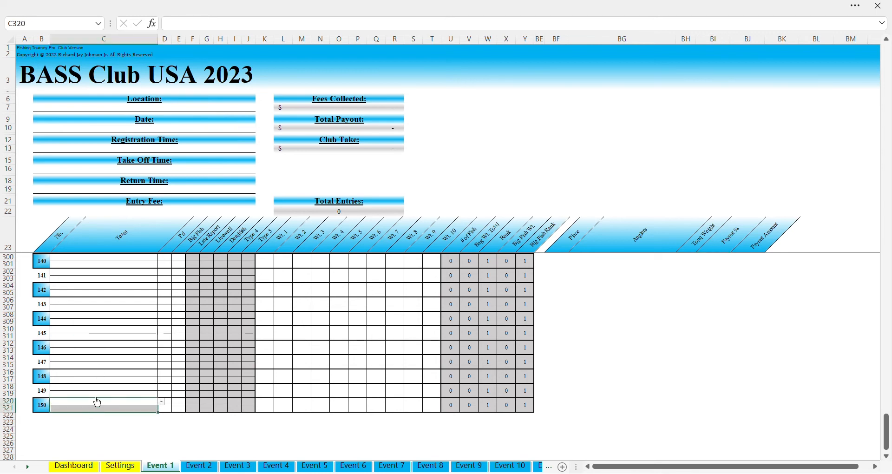
left_click_drag(109, 373, 111, 379)
left_click(111, 359)
left_click(114, 366)
left_click(115, 374)
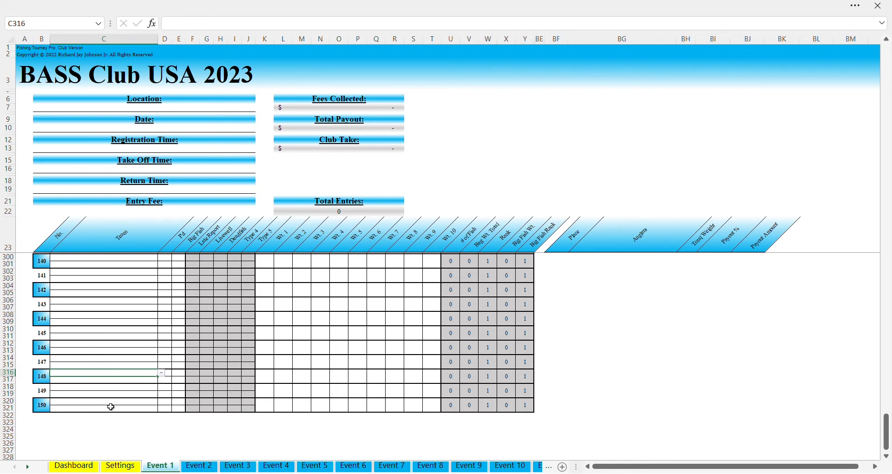
scroll(113, 411, "up", 15)
scroll(111, 407, "up", 15)
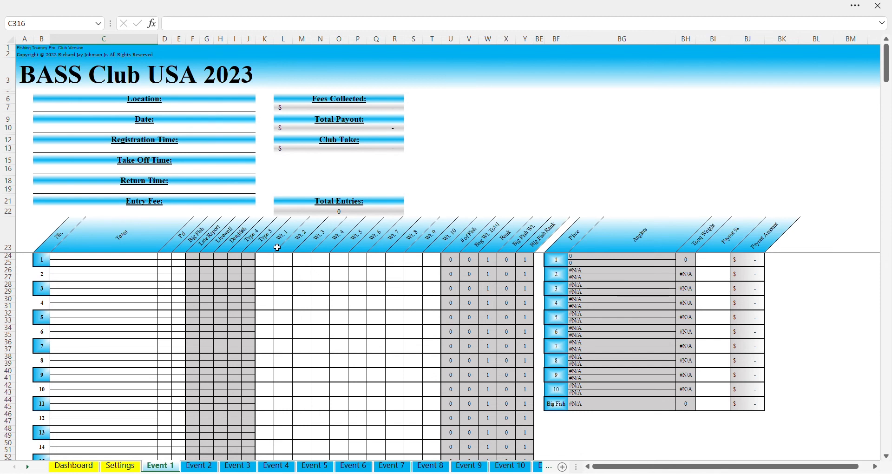
left_click_drag(278, 247, 444, 251)
left_click(437, 261)
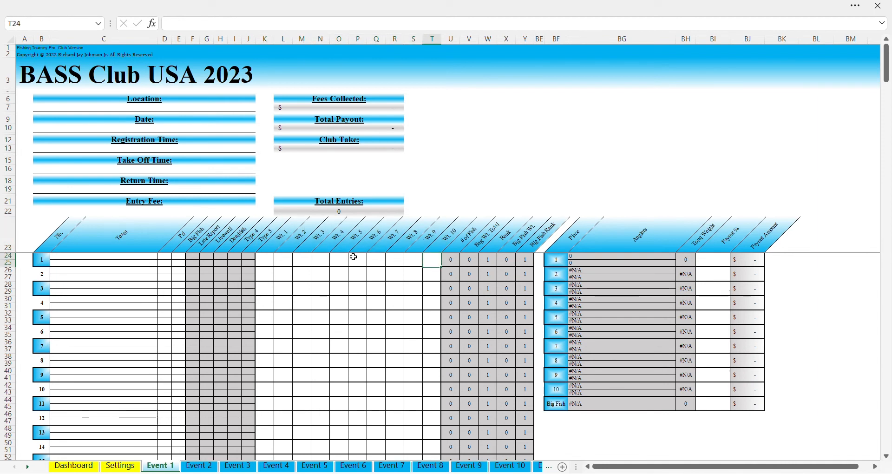
left_click(344, 259)
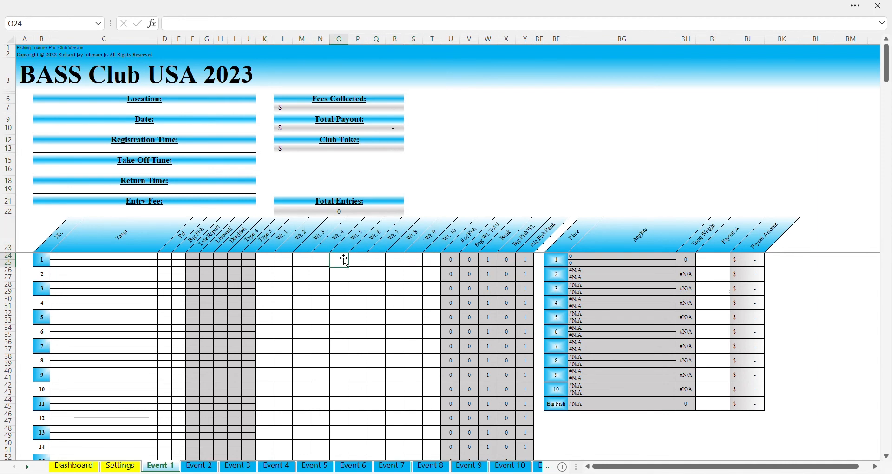
left_click_drag(269, 264, 335, 265)
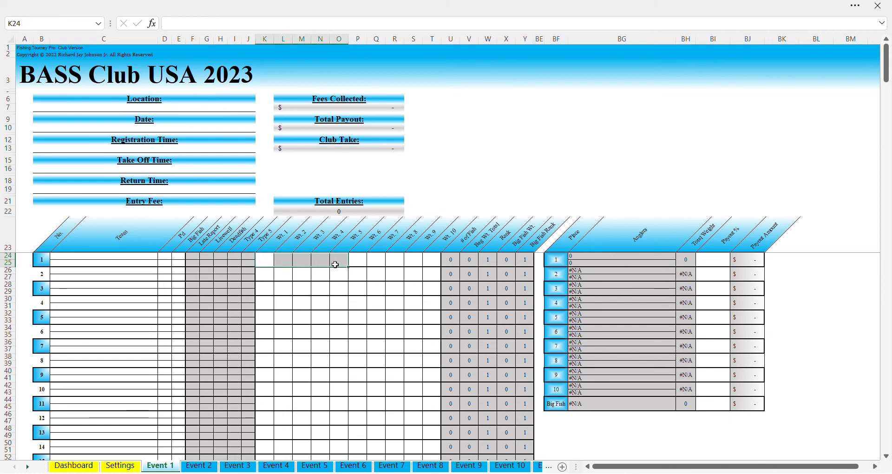
left_click(274, 264)
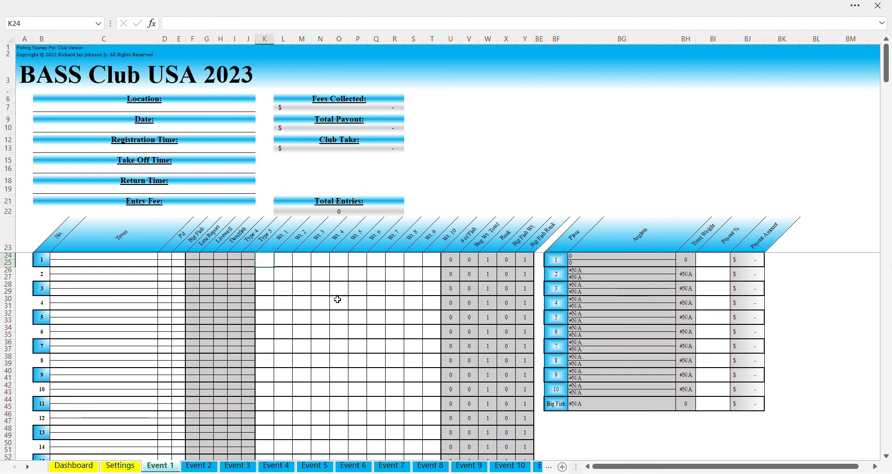
left_click(253, 241)
left_click(270, 238)
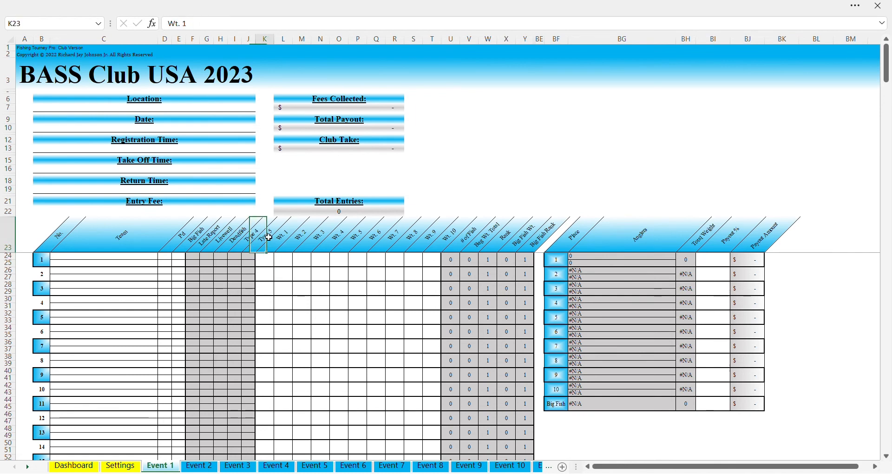
left_click(254, 245)
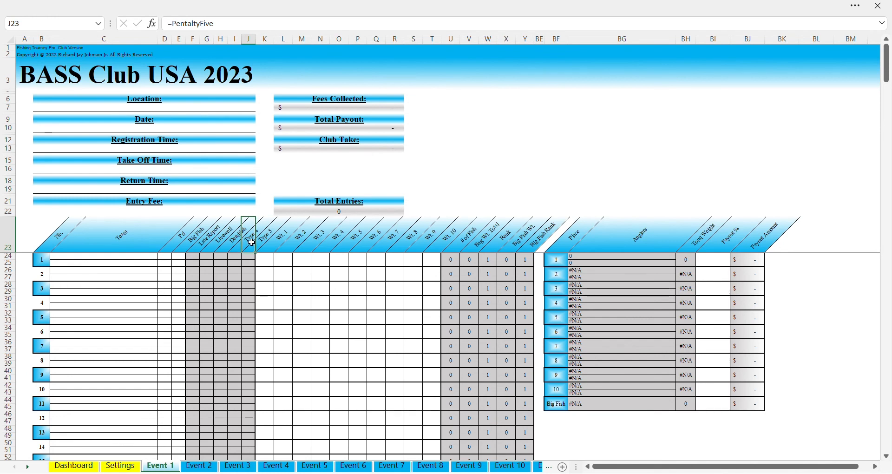
left_click(269, 227)
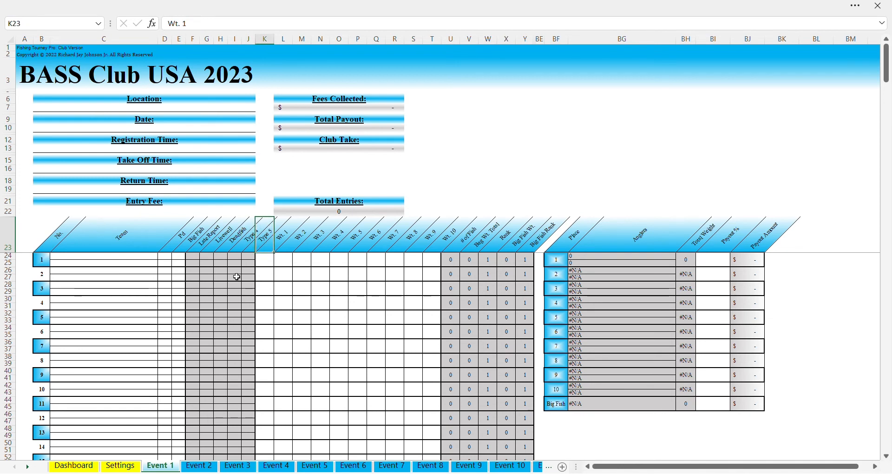
left_click(198, 260)
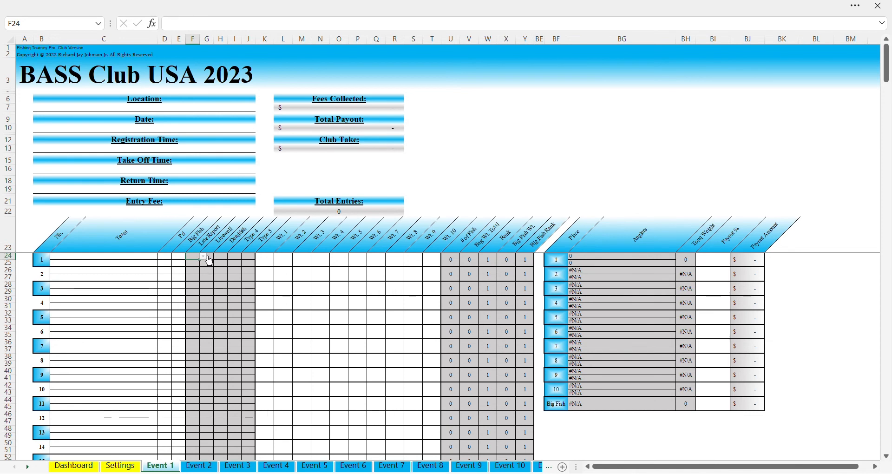
left_click(144, 269)
left_click(223, 314)
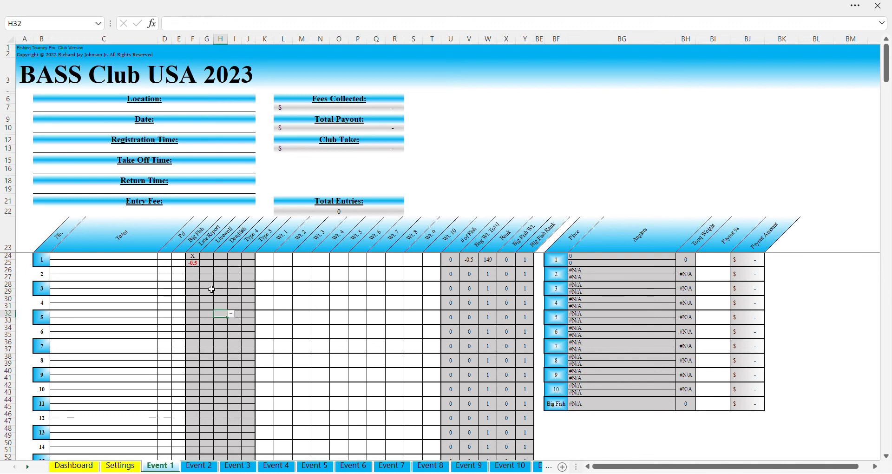
left_click(199, 257)
key("Delete")
left_click(196, 273)
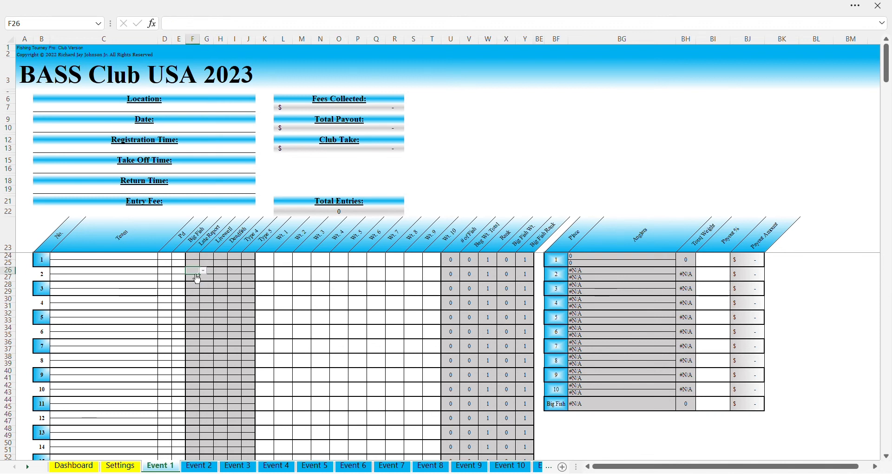
left_click(222, 258)
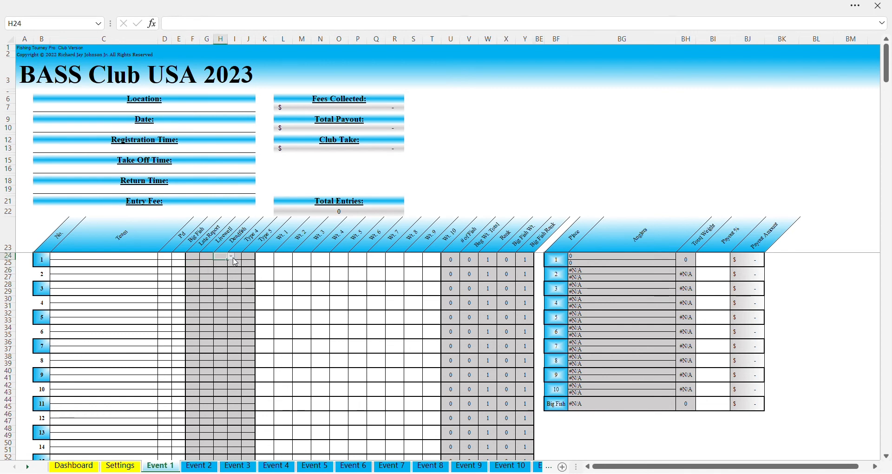
left_click(231, 256)
left_click(218, 289)
left_click(218, 270)
left_click(221, 261)
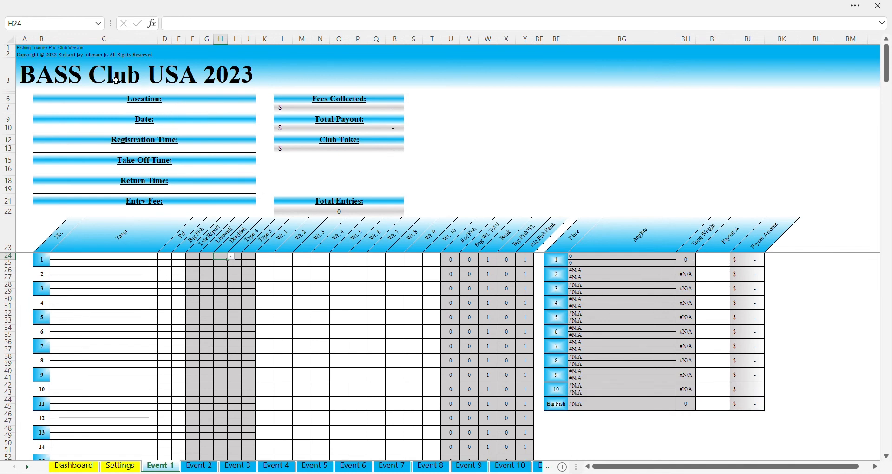
Look through the Event 2, 3 and 4 sheets, then return to Event 1
left_click(33, 74)
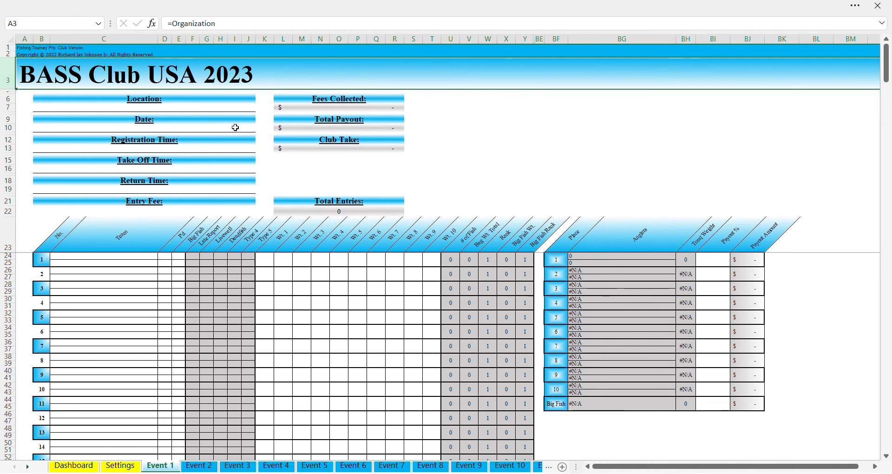
left_click(199, 467)
left_click(238, 466)
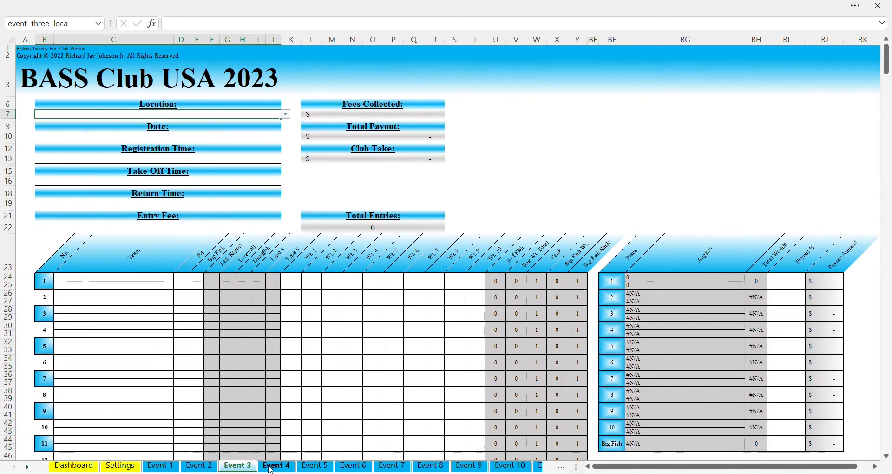
left_click(277, 466)
left_click(160, 467)
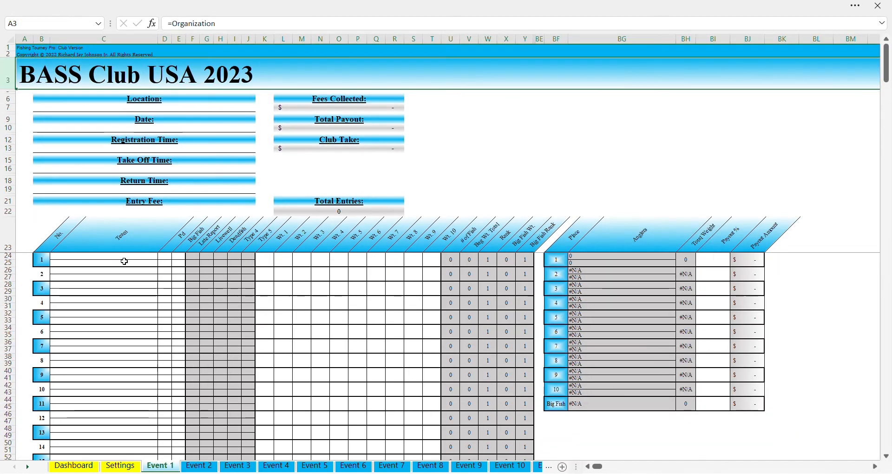
Choose Willow Beach from the Location dropdown and enter a $60.00 entry fee
left_click(122, 107)
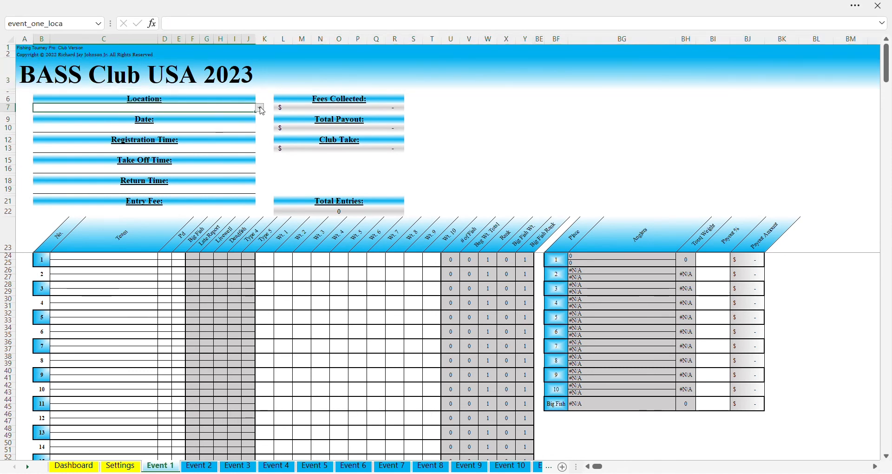
left_click(168, 130)
left_click(164, 129)
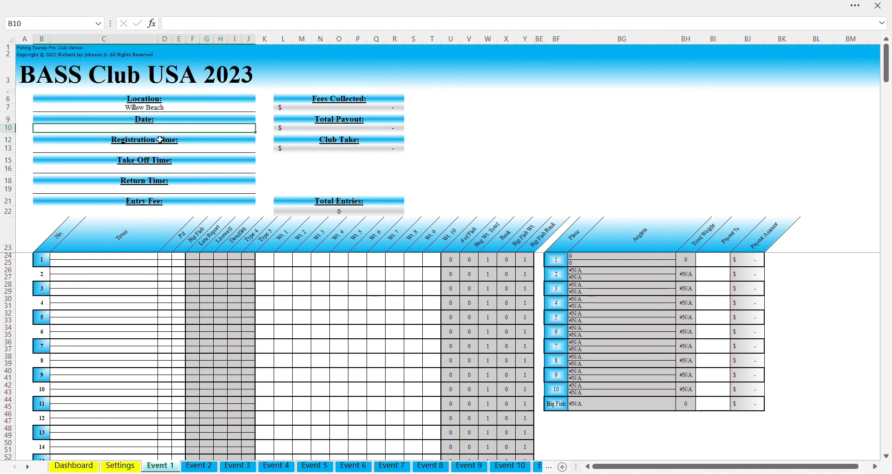
left_click(161, 149)
left_click(164, 170)
left_click(156, 189)
left_click(147, 216)
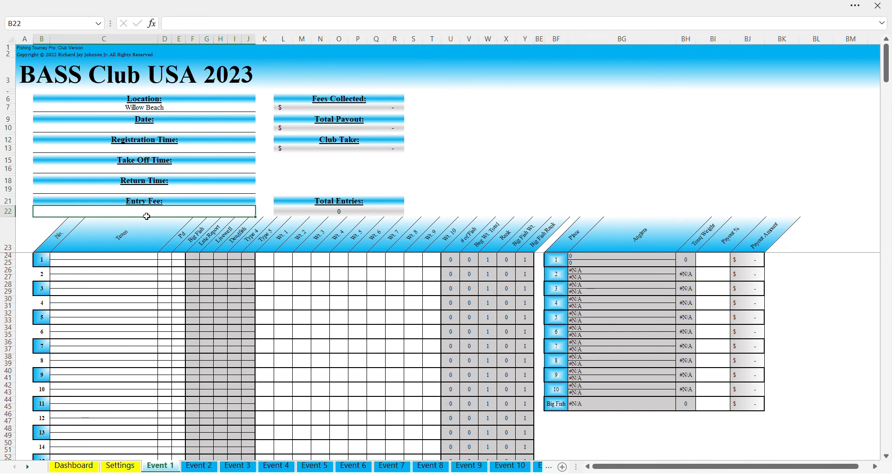
type("60")
key("ctrl+Return")
key("Down")
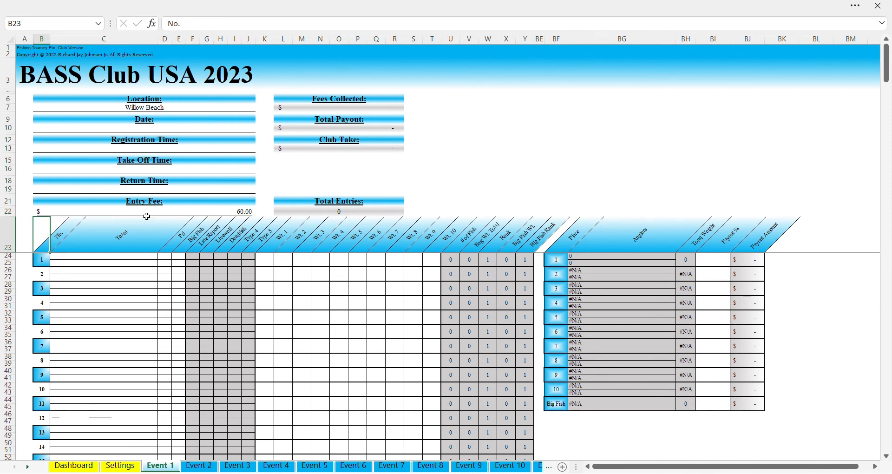
left_click(169, 213)
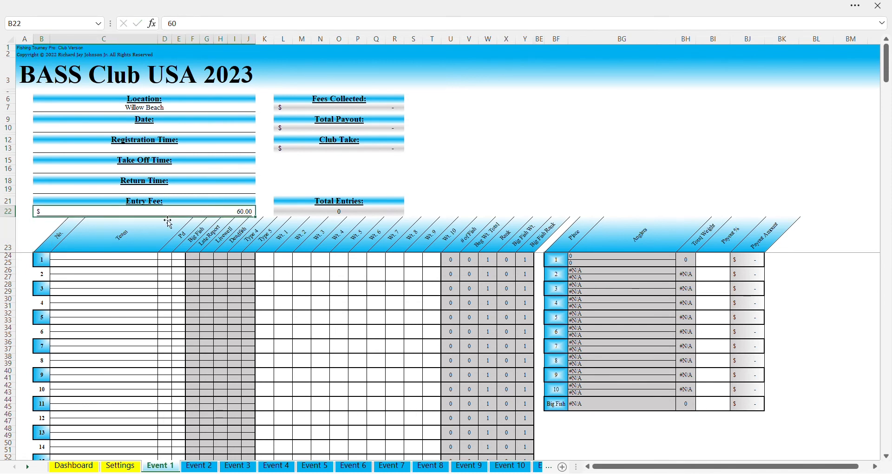
left_click(100, 262)
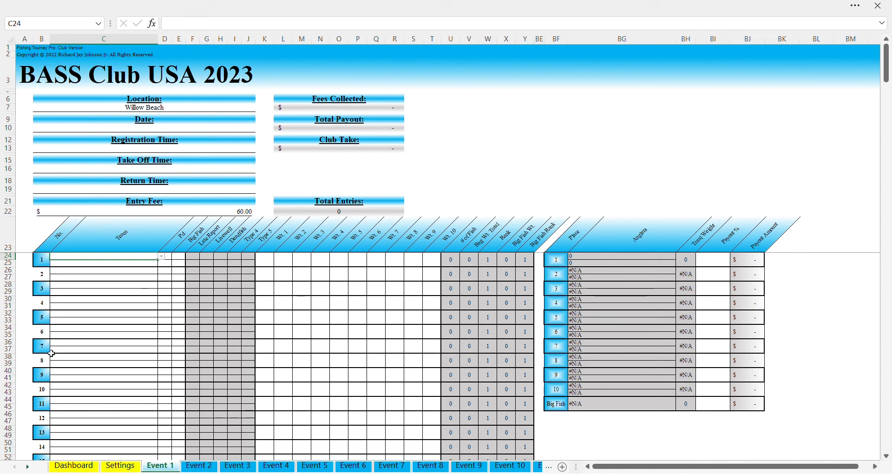
Enter team 1's two anglers' names in C24 and C25
left_click(92, 346)
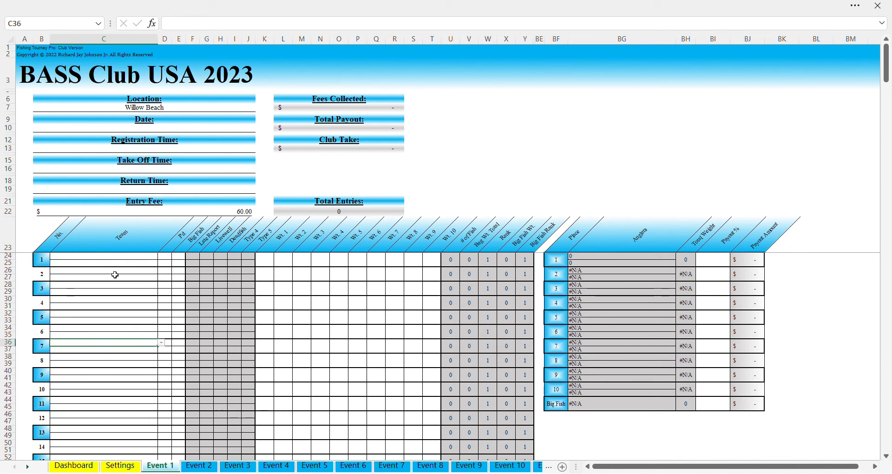
left_click(120, 258)
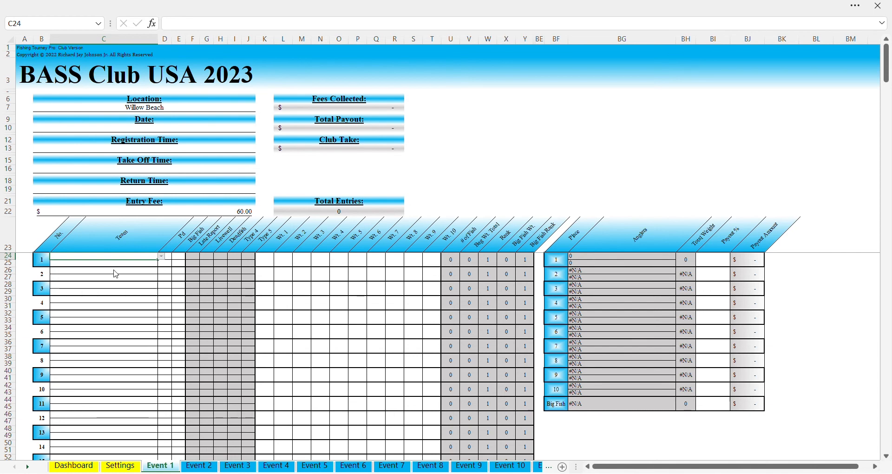
key("Return")
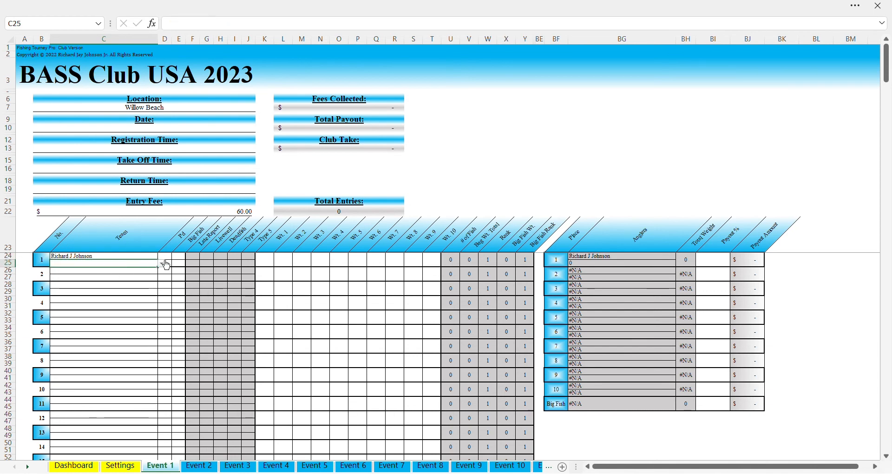
type("John")
key("Return")
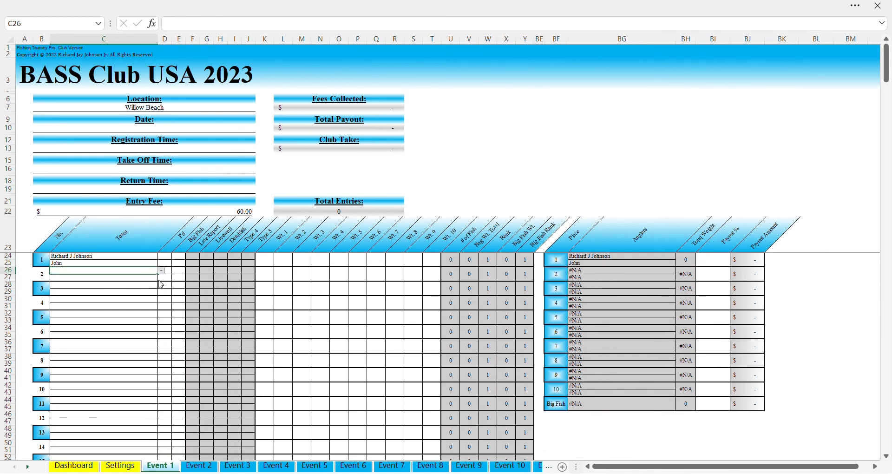
Enter team 2's two anglers and team 3's first angler in C26–C28
type("Mike")
key("Return")
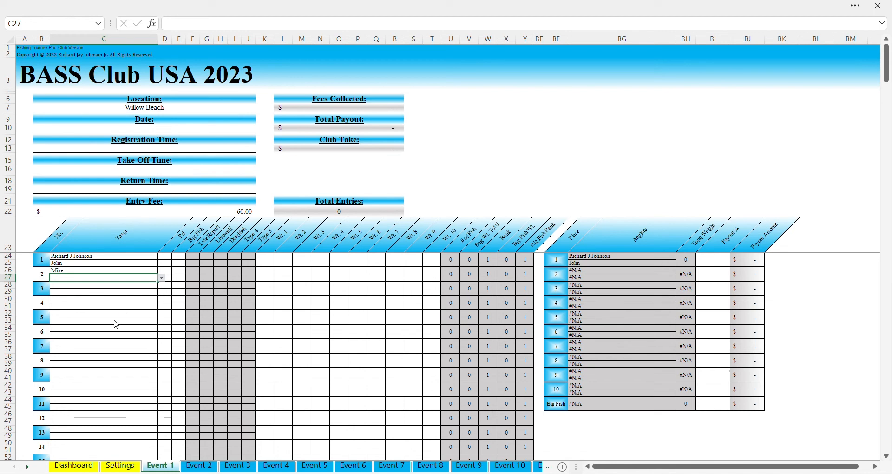
type("Rebecca")
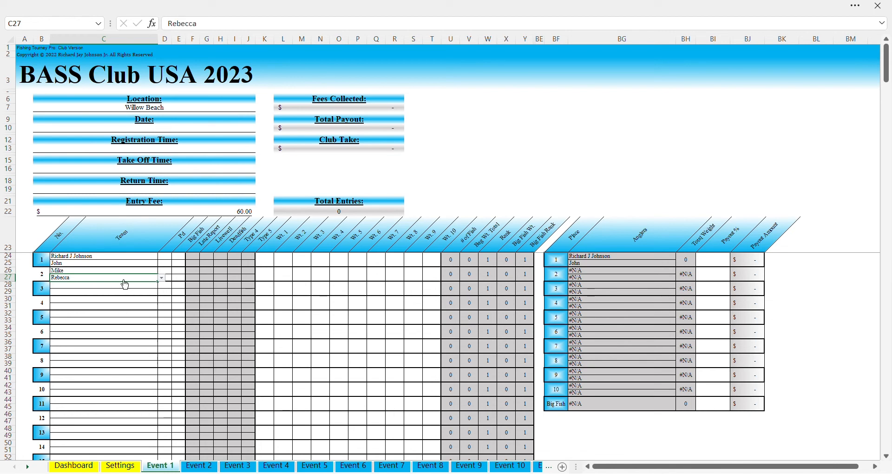
left_click(172, 261)
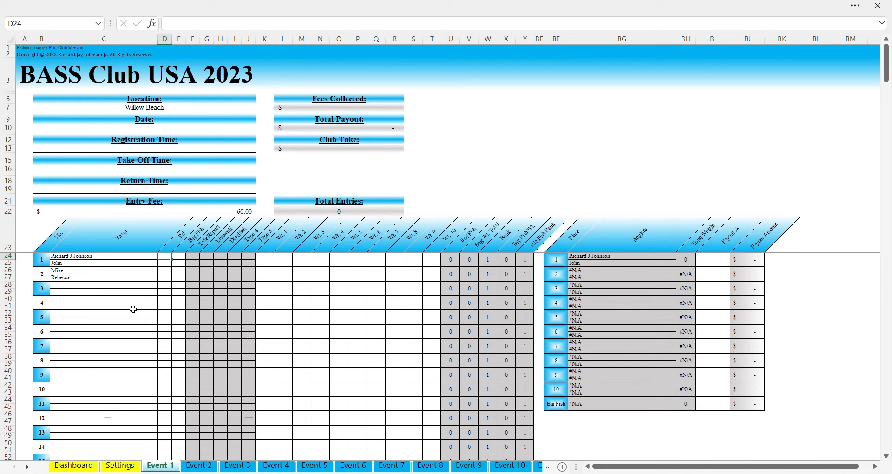
left_click(128, 285)
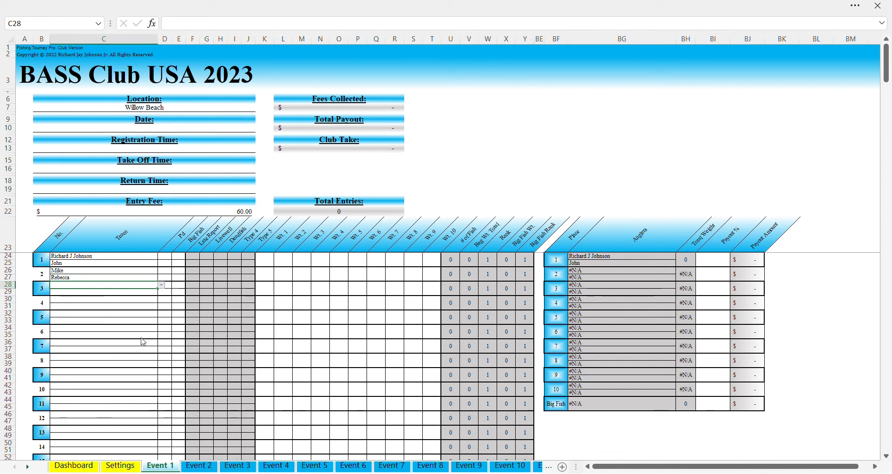
type("Tom")
key("Return")
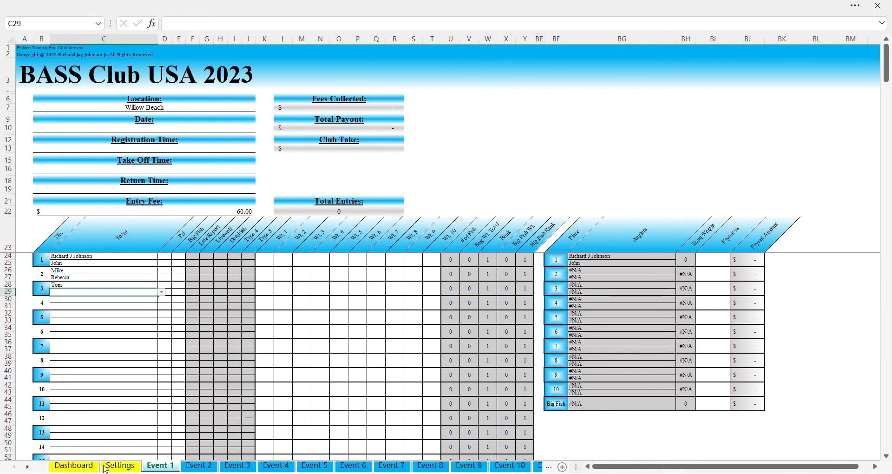
Add a new angler's name to the Settings angler list in B19
left_click(120, 466)
left_click(85, 250)
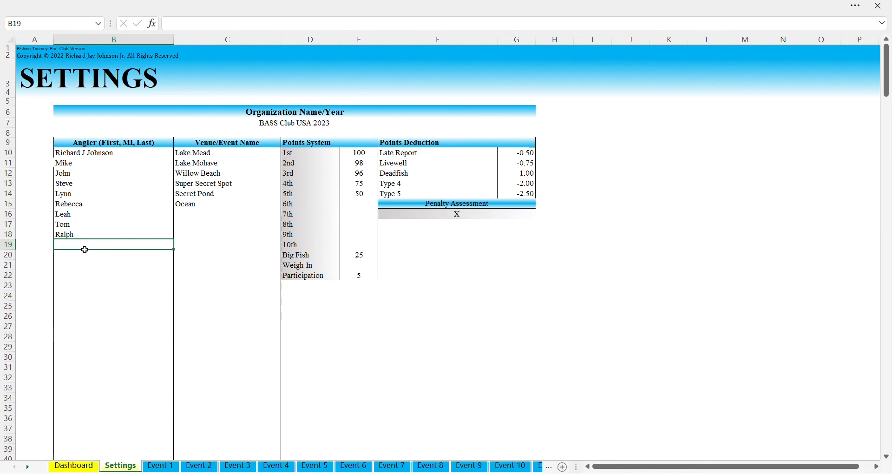
type("Carl")
key("Return")
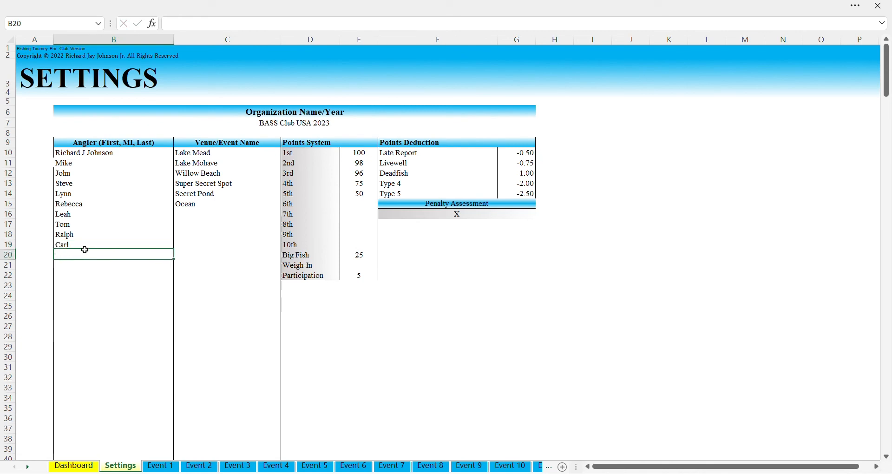
Enter that new angler as team 3's second angler in C29 on Event 1
left_click(160, 467)
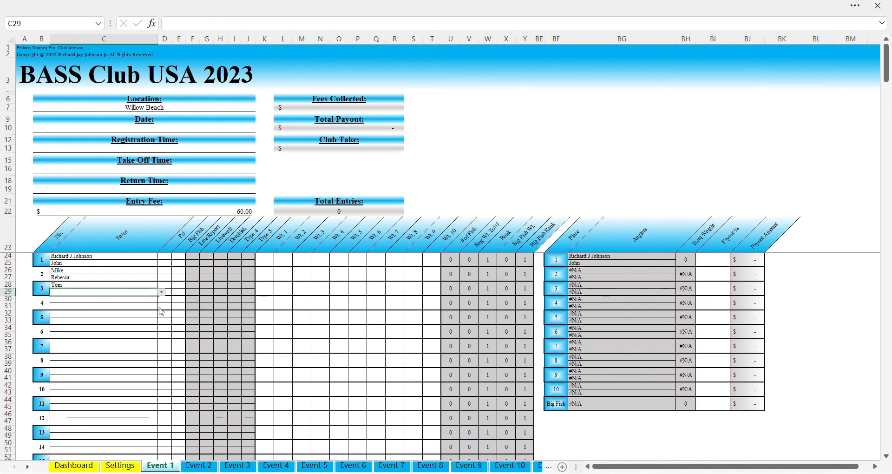
type("Carl")
left_click(85, 315)
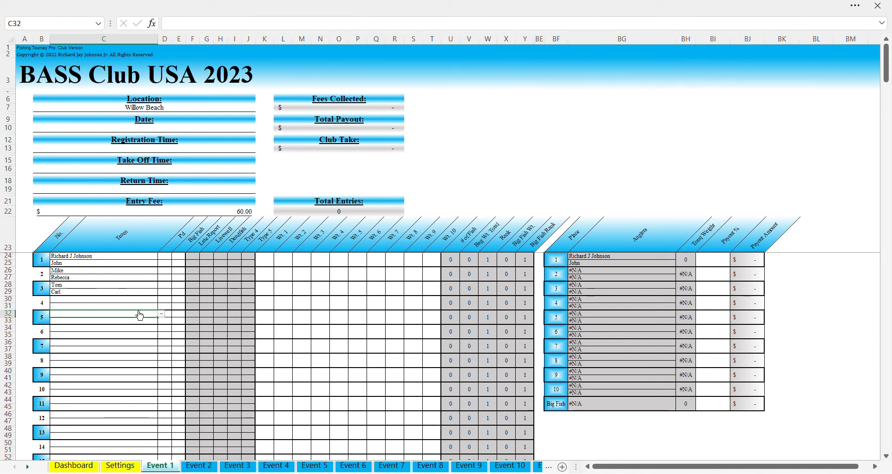
left_click(167, 262)
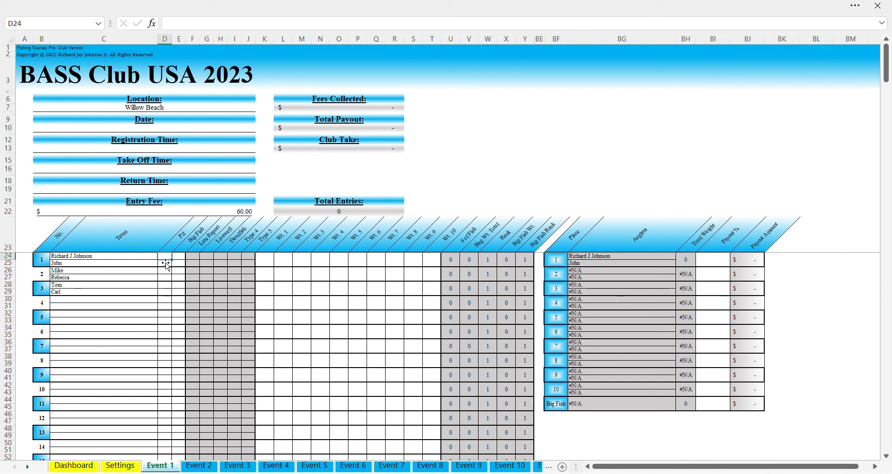
type("1")
key("Return")
type("1")
key("Return")
key("Return")
type("1")
key("Return")
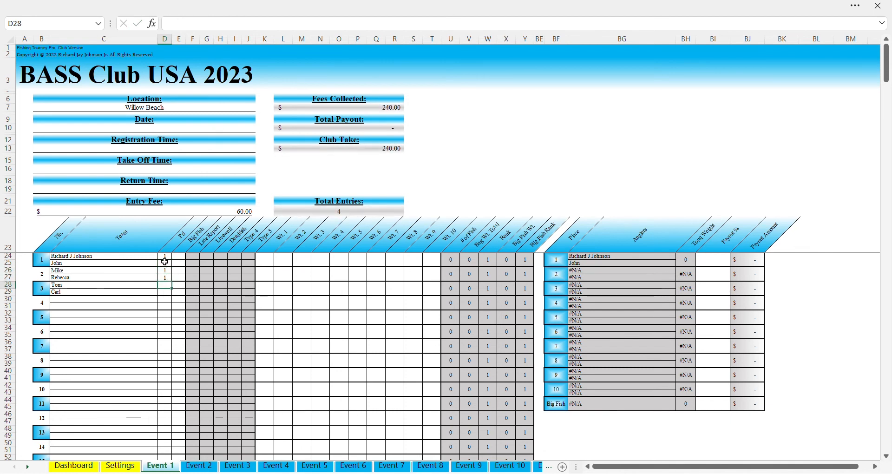
key("Return")
type("1")
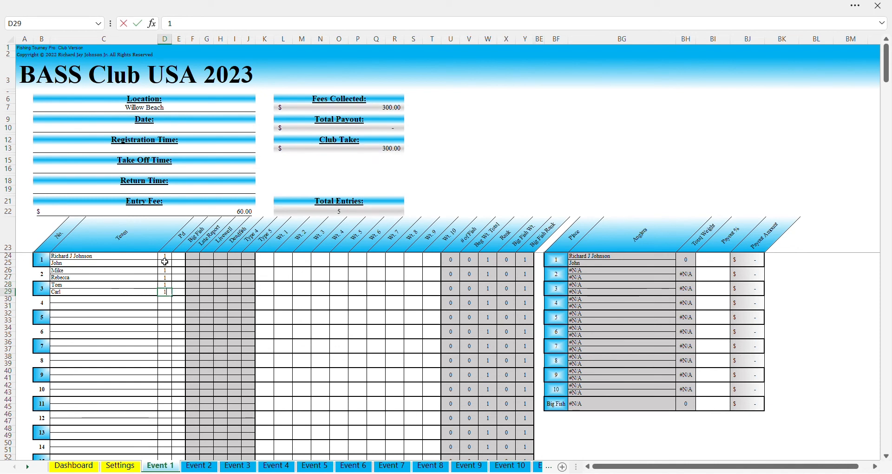
left_click(130, 315)
left_click(131, 307)
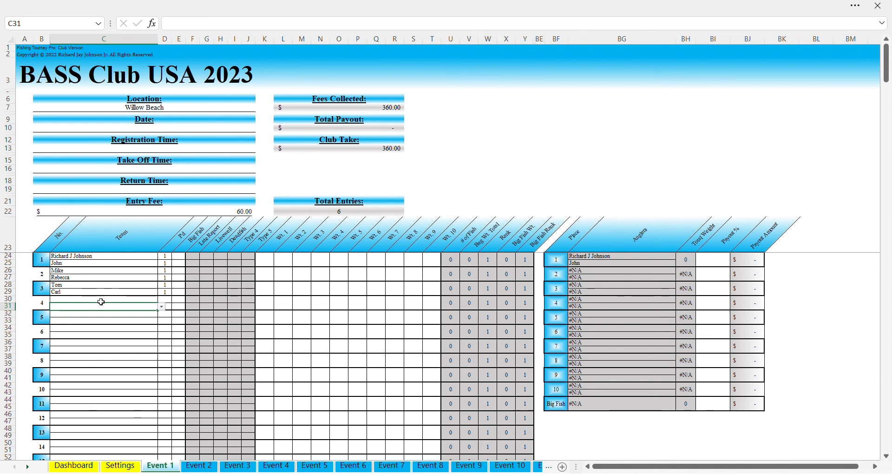
scroll(100, 359, "down", 2)
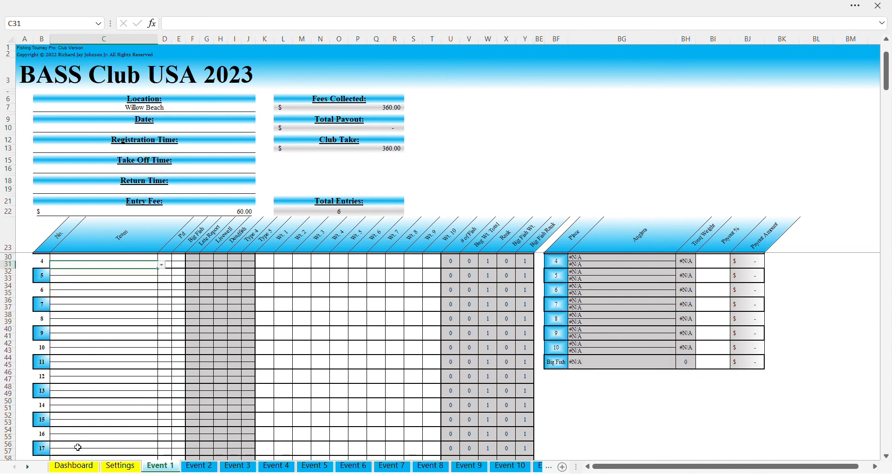
scroll(145, 375, "up", 2)
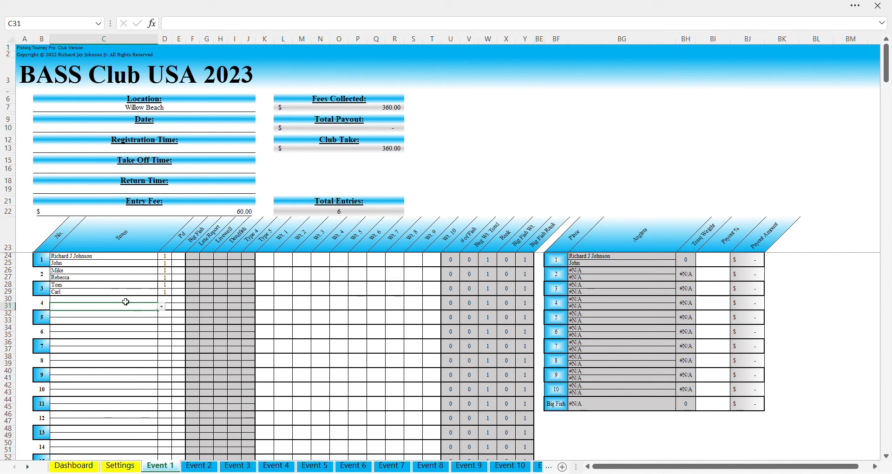
Enter team 1's weights 2.25, 1.89, 4.89, 1.25 and 2 across K24:O24
left_click(268, 262)
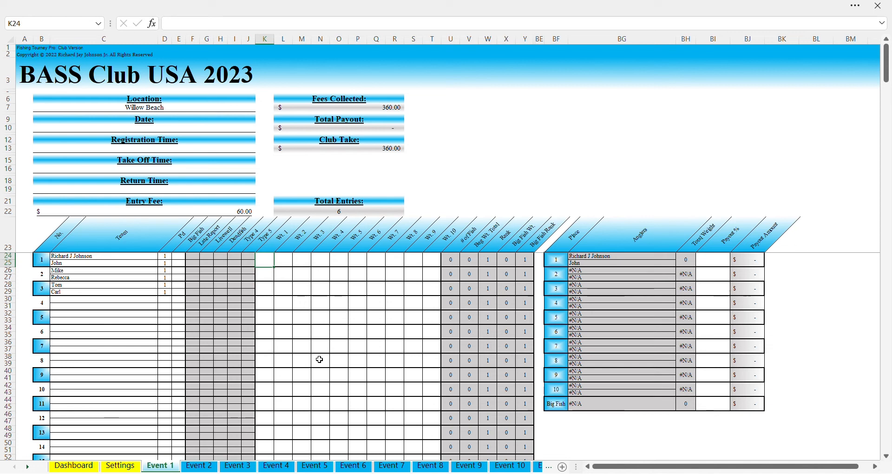
type("25")
key("Tab")
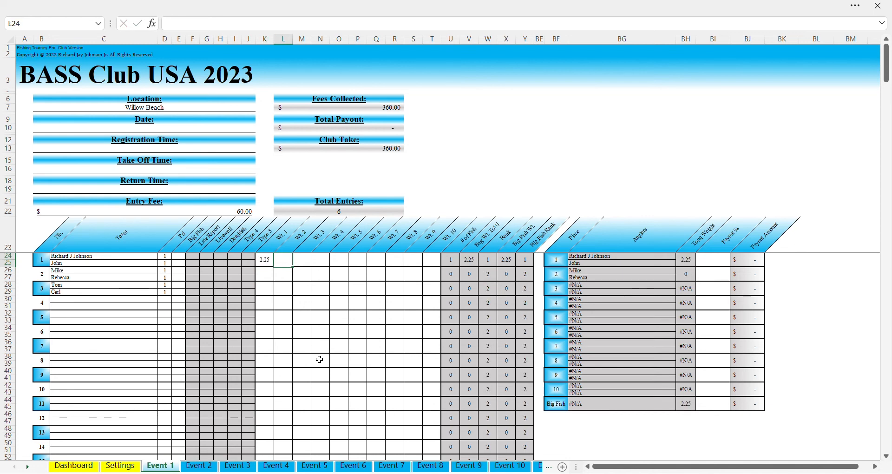
type("1.89")
key("Tab")
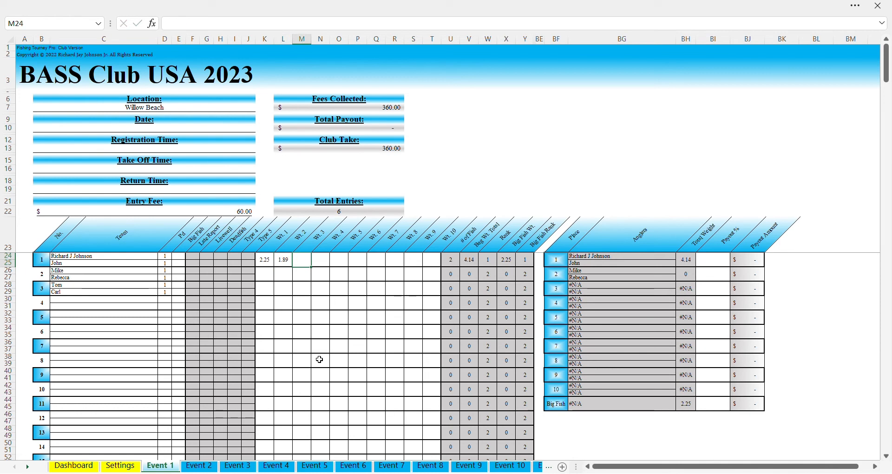
type("4.89")
key("Tab")
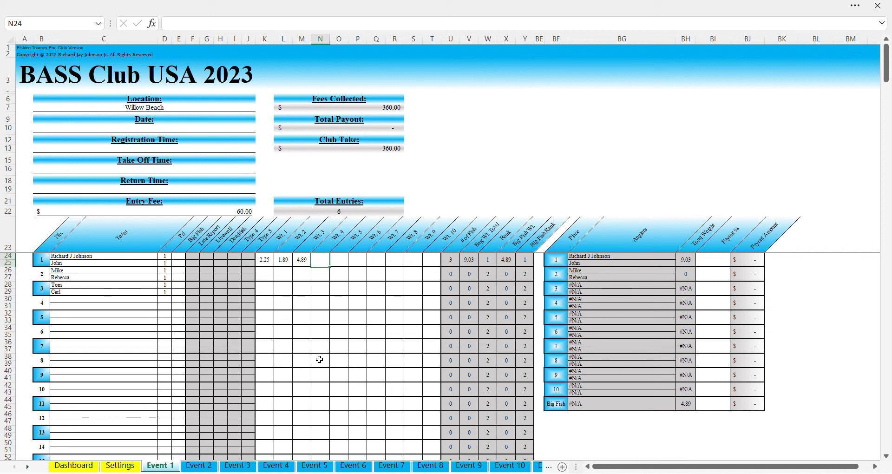
type("25")
key("Tab")
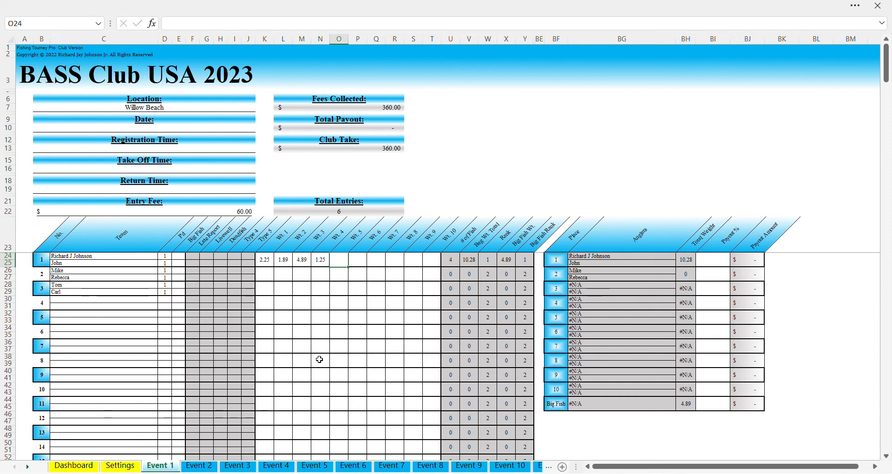
type("2")
key("Tab")
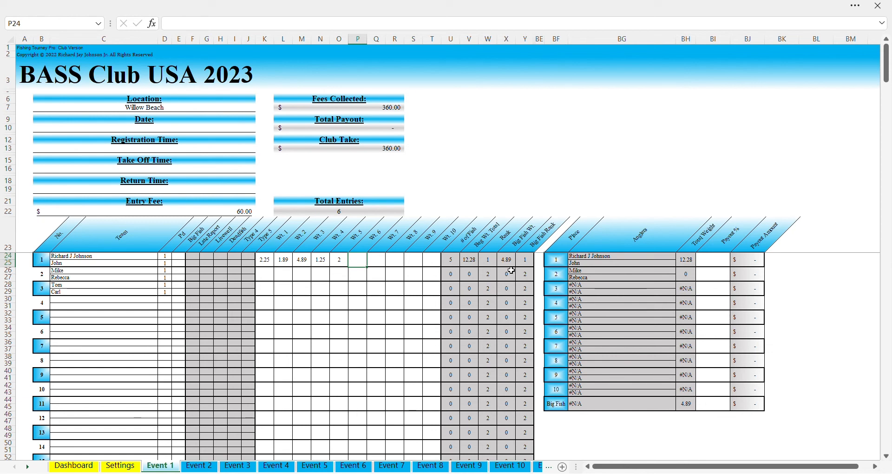
Enter 1 in E25 to mark team 1's second angler as the Big Fish catcher
left_click(184, 267)
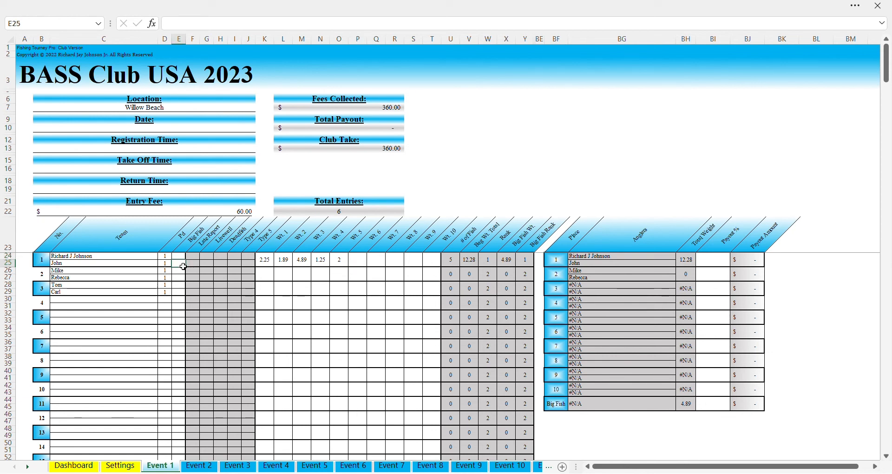
type("1")
left_click(142, 264)
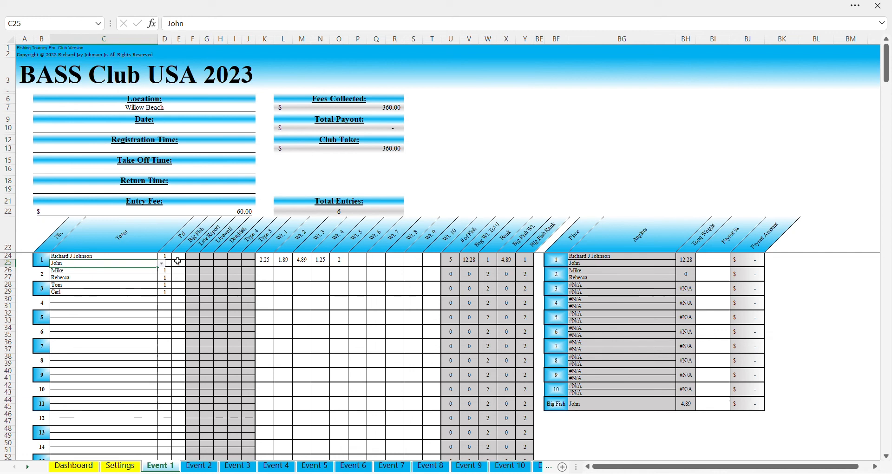
left_click(182, 258)
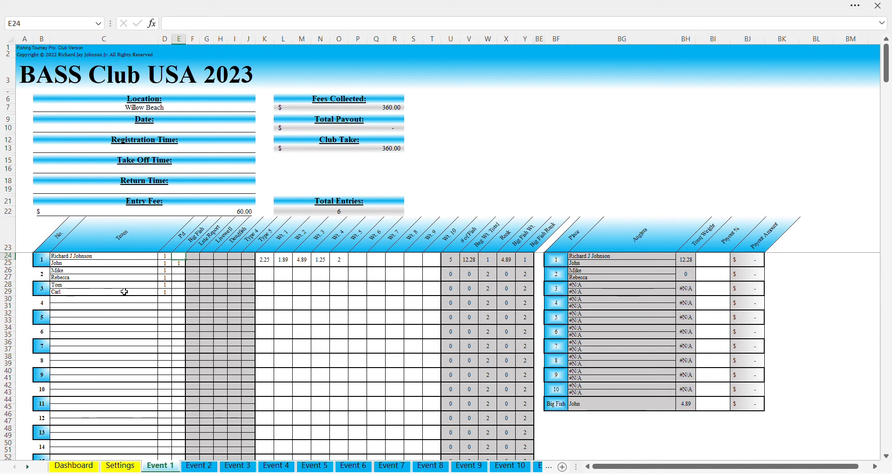
Enter team 2's weights 3.5, 3.24, 4.85, 2.4 and 3.4 across K26:O26
left_click(269, 277)
type("3.5")
key("Tab")
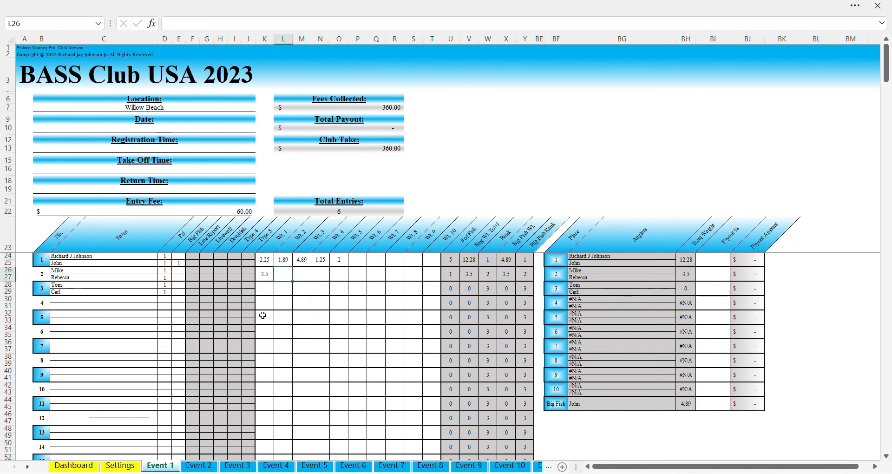
type("3.24")
key("Tab")
type("4")
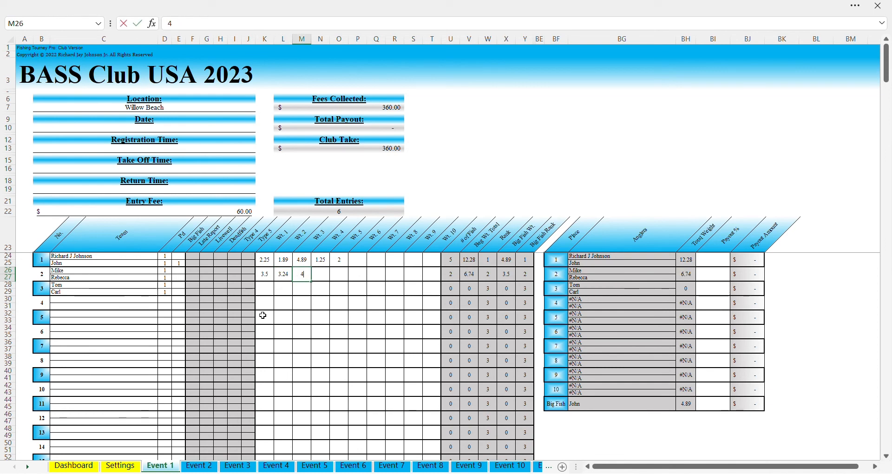
type(".85")
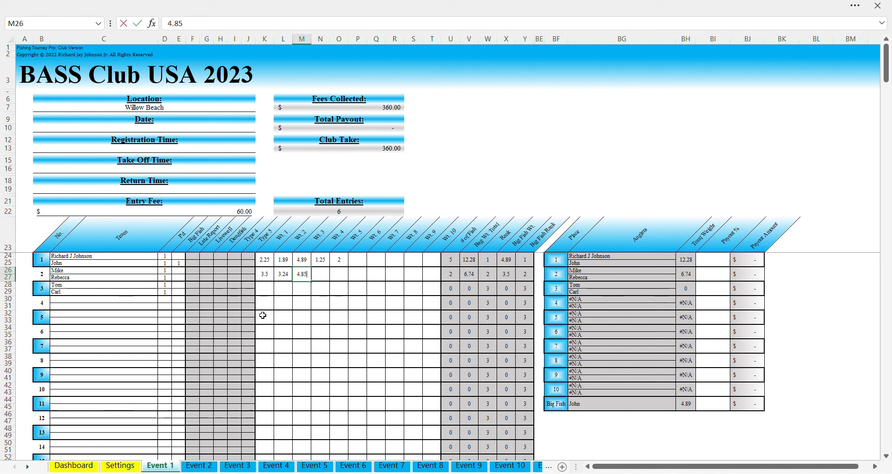
key("Tab")
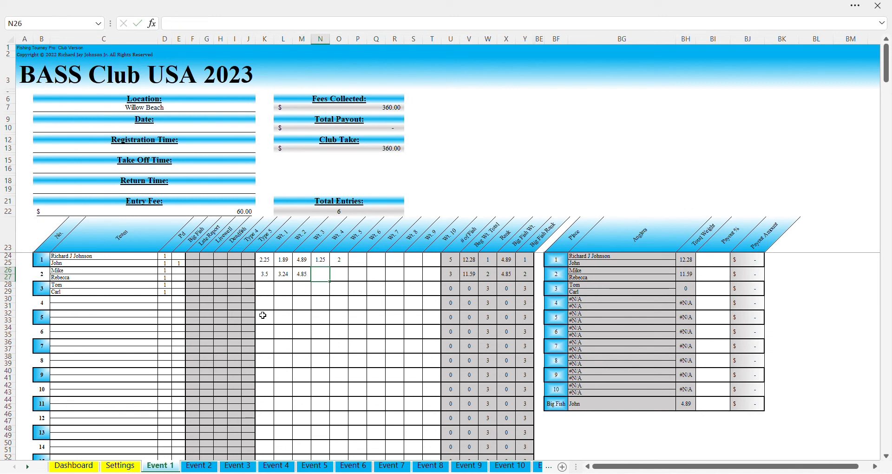
type("2.4")
key("Tab")
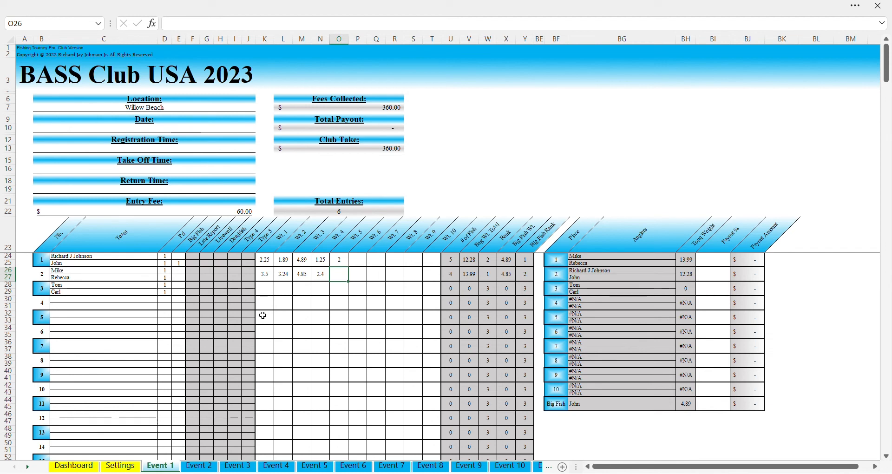
key("Return")
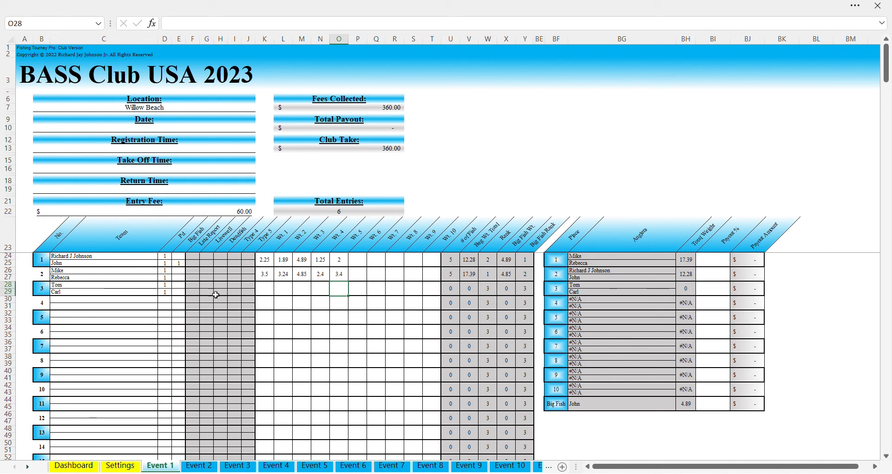
Enter 1 in E27 to mark team 2's second angler in the Big Fish column
left_click(181, 281)
type("1")
left_click(179, 286)
Enter team 3's weights 1.5, 2 and 2.14 in K28:M28 and mark its first angler's Big Fish cell E28
left_click(263, 288)
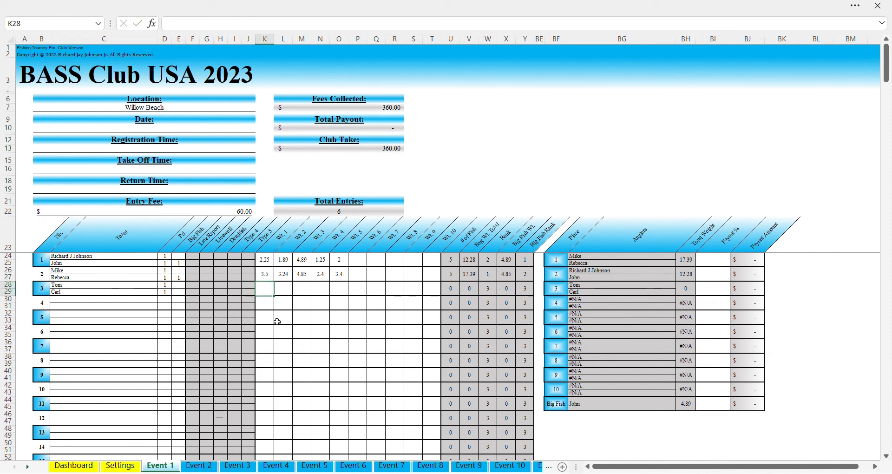
type("1.5")
key("Tab")
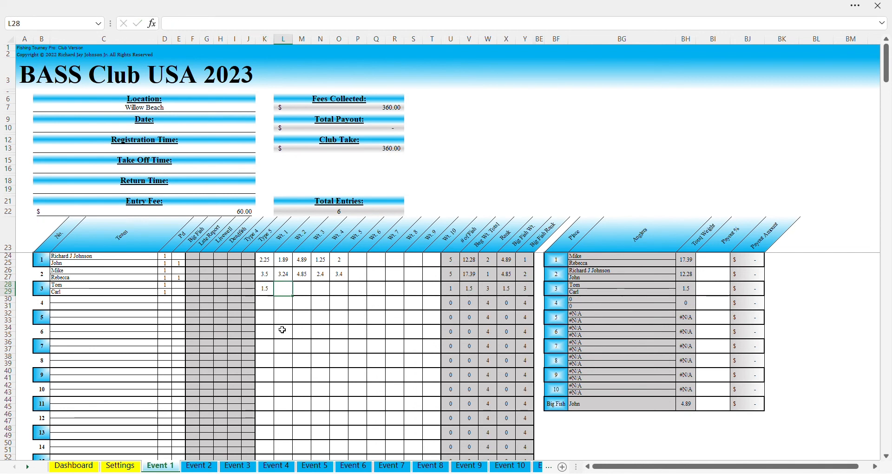
type("2")
key("Tab")
type("2.14")
key("Return")
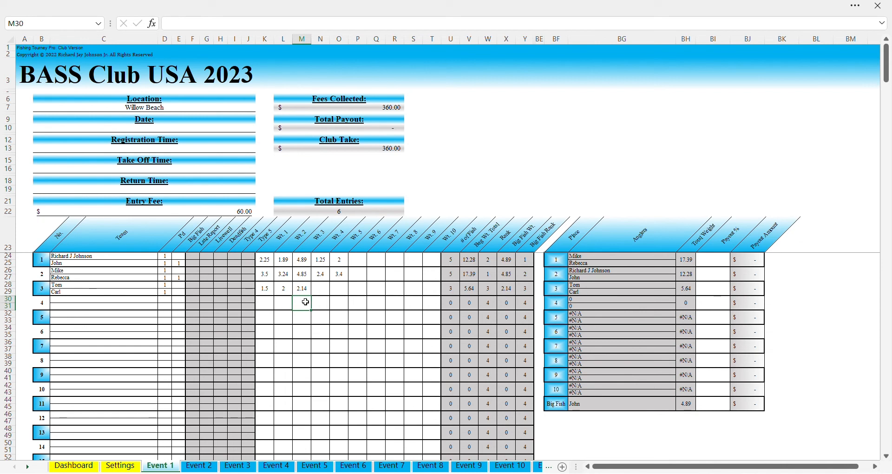
left_click(181, 285)
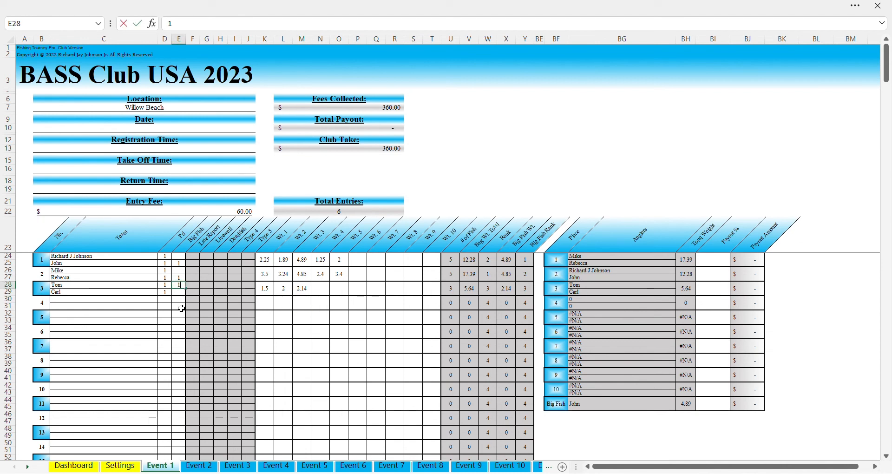
left_click(358, 303)
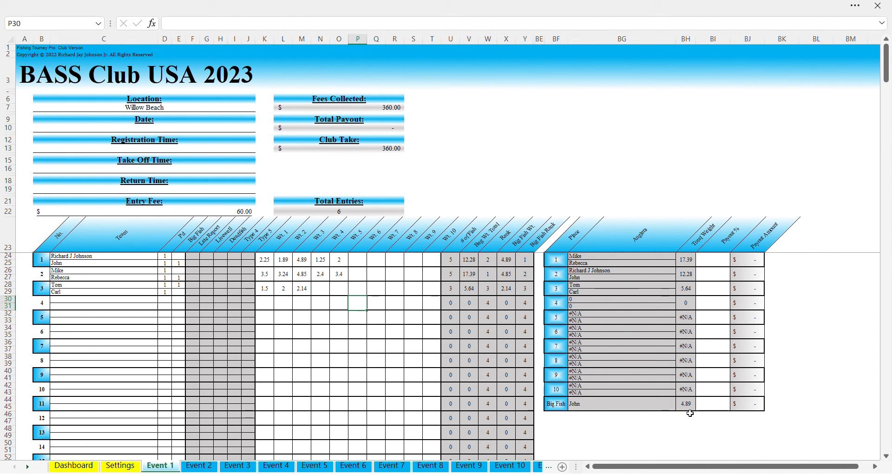
Enter payout shares of 35%, 20% and 15% for 1st, 2nd and 3rd place
left_click(721, 266)
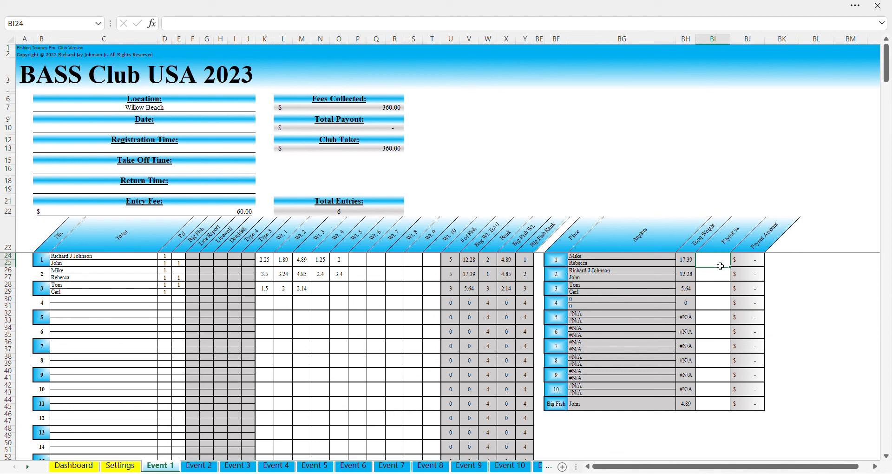
type("35%")
key("Return")
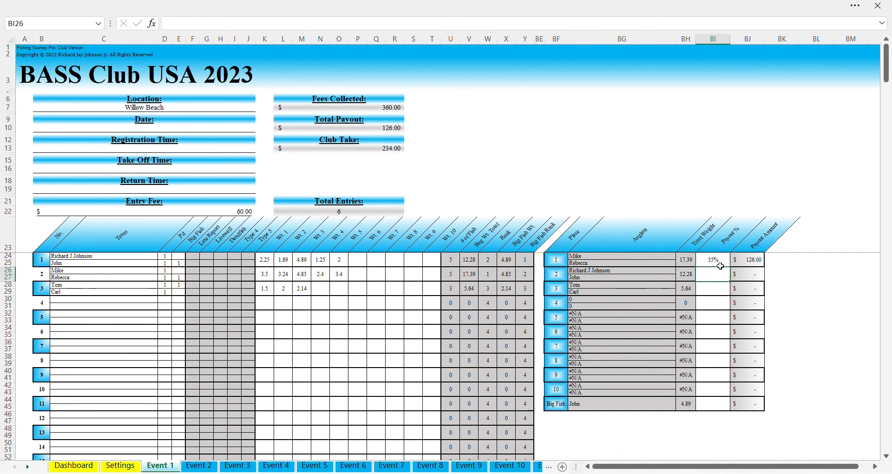
type("20%")
key("Return")
type("15%")
key("Return")
Set the Big Fish payout to 15% and review the payout percentages
key("Down")
key("Down")
key("Down")
key("Down")
key("Down")
key("Down")
key("Down")
key("Down")
key("Down")
key("Up")
key("Up")
type("15%")
key("Return")
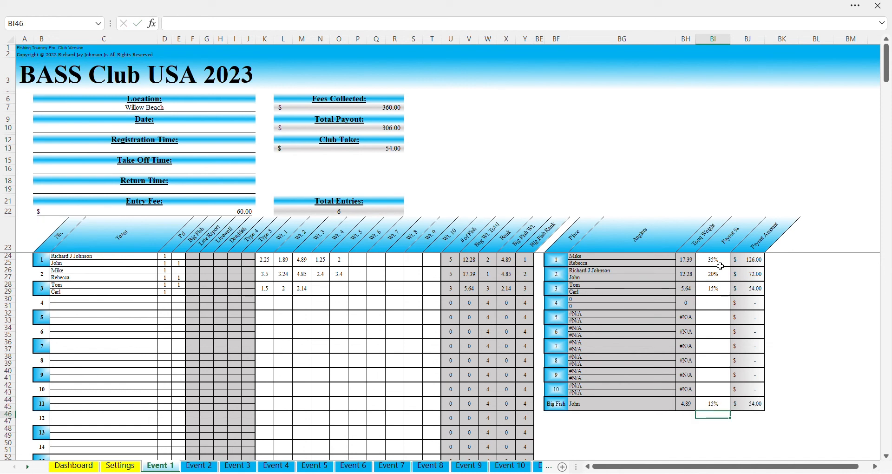
key("Up")
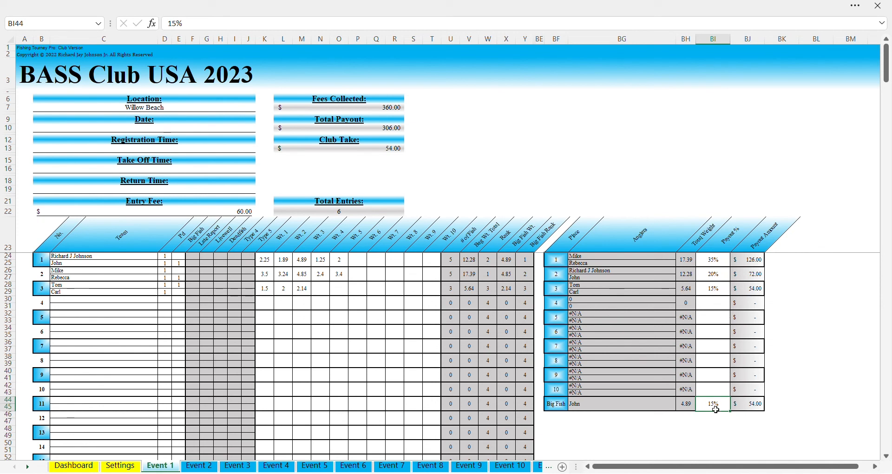
left_click_drag(721, 263, 713, 404)
left_click(718, 264)
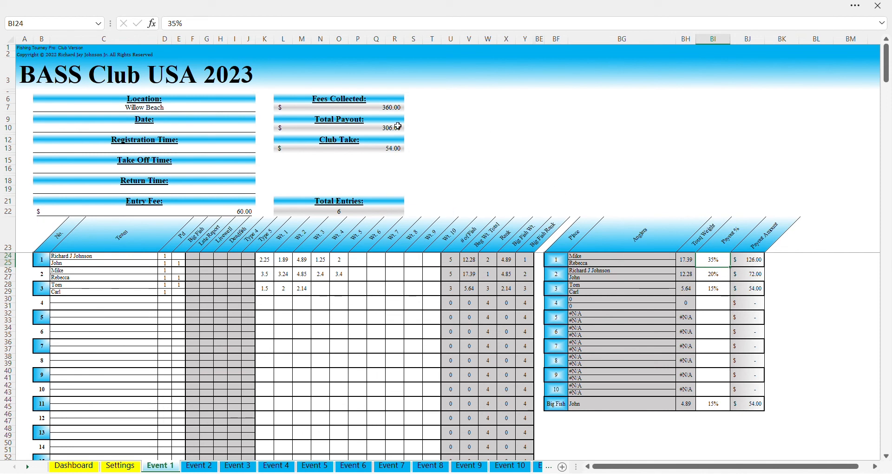
left_click(378, 111)
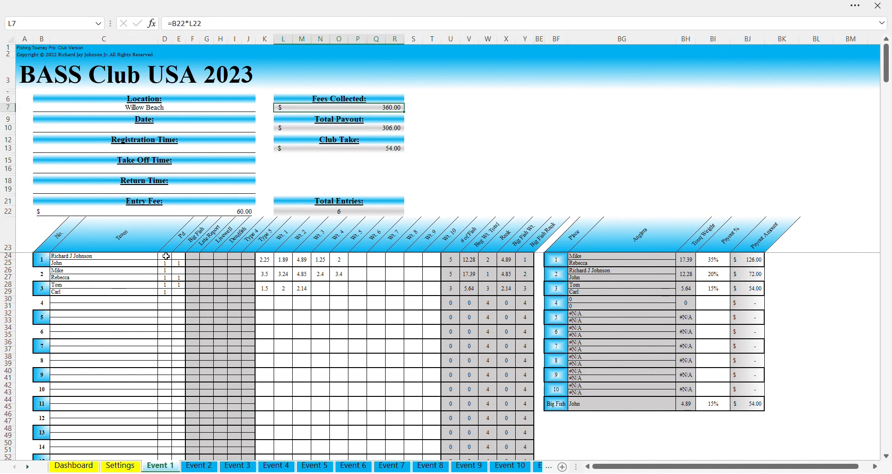
left_click(379, 129)
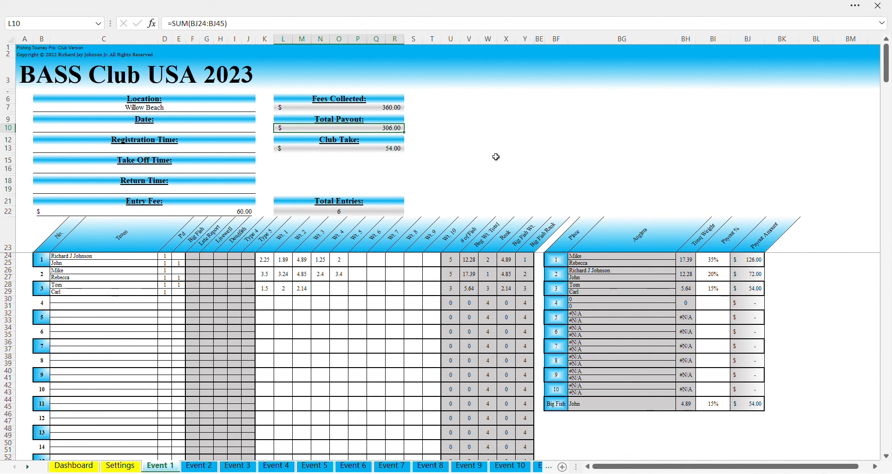
left_click(378, 151)
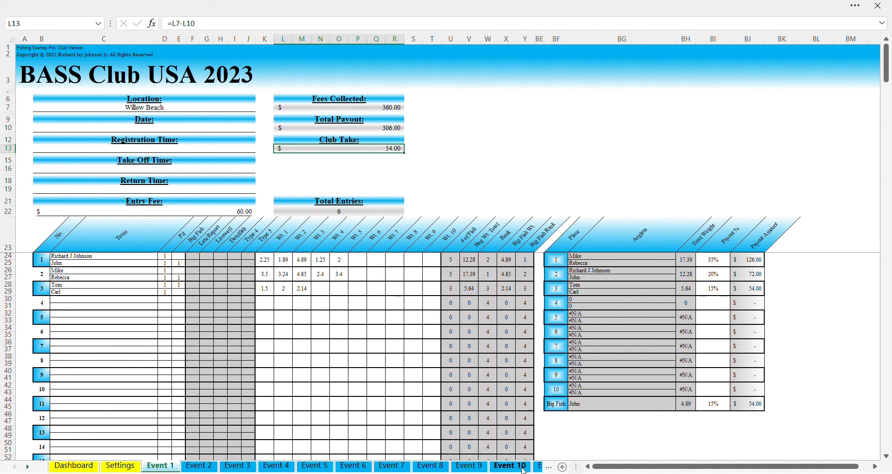
Look through the BagWtStats, AnglerFinishStats, BigFishStats and AnglerOverallStats sheets
left_click(29, 467)
left_click(29, 467)
left_click(28, 467)
left_click(29, 468)
left_click(29, 467)
left_click(28, 467)
left_click(28, 467)
left_click(28, 467)
left_click(29, 467)
left_click(28, 467)
left_click(28, 467)
left_click(28, 467)
left_click(28, 468)
left_click(29, 467)
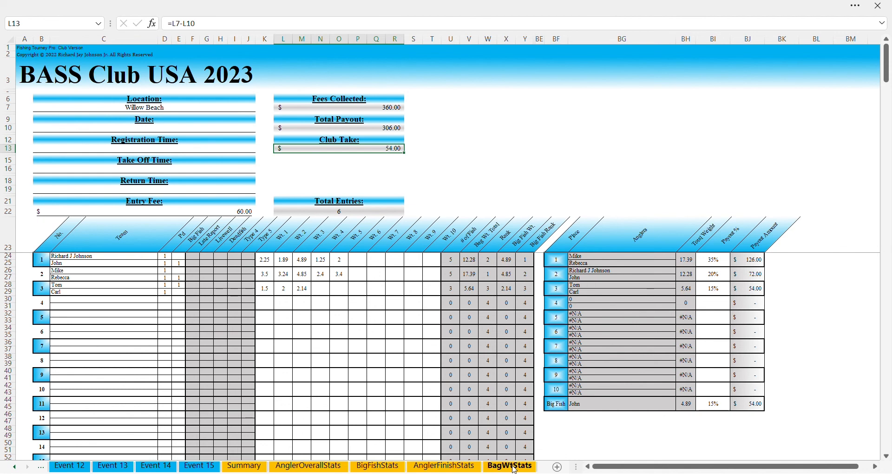
left_click(515, 467)
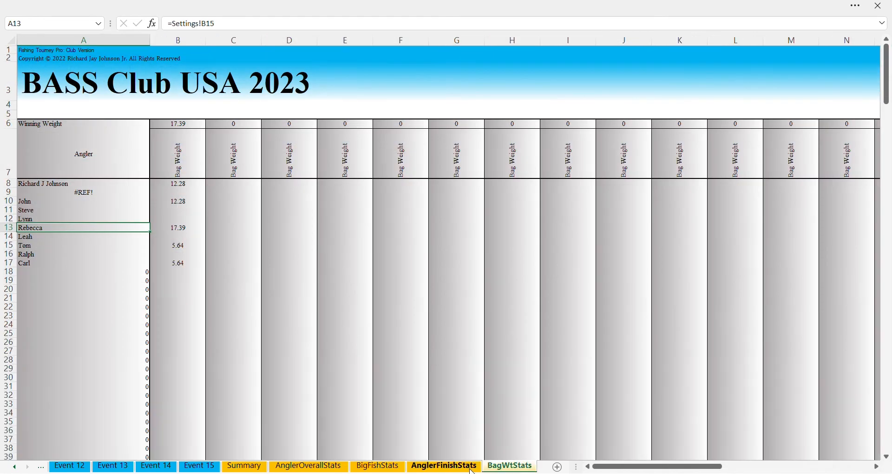
left_click(470, 469)
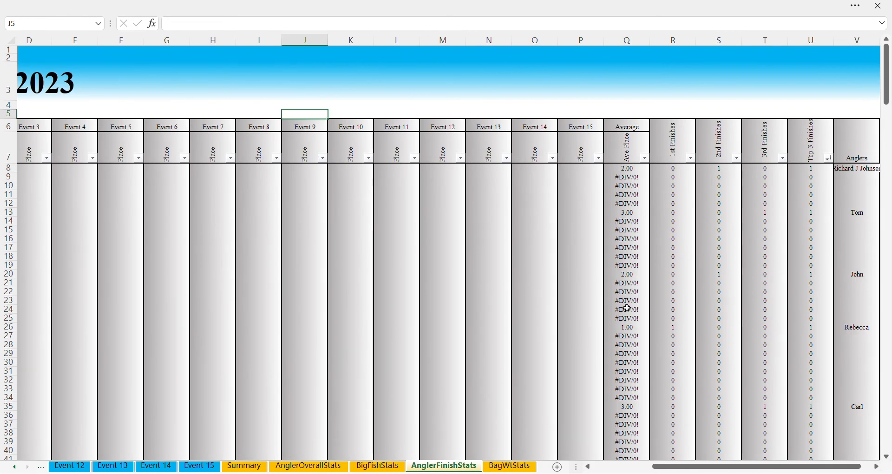
left_click(376, 467)
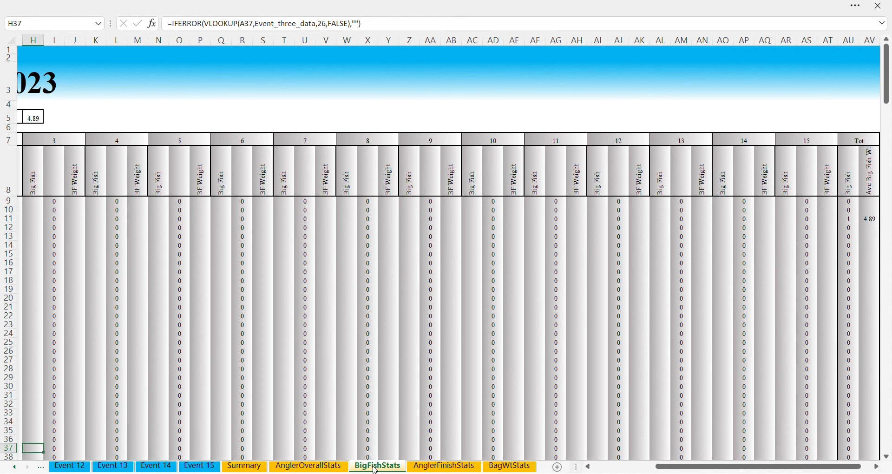
left_click(309, 467)
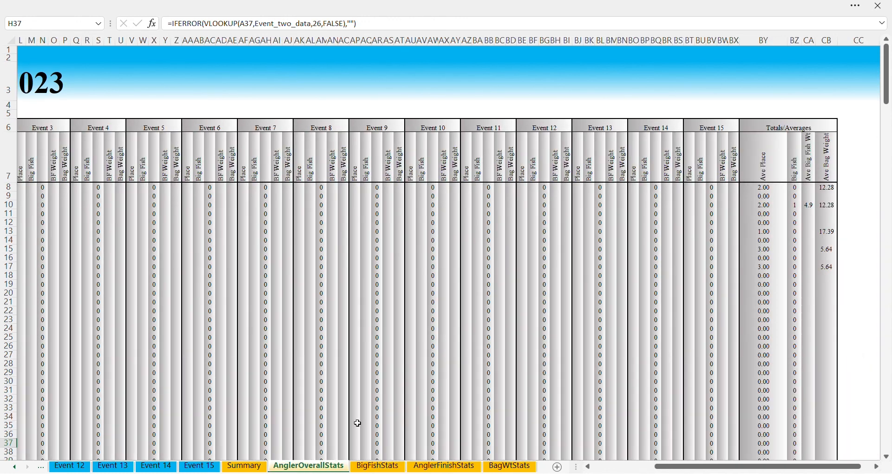
Open the Summary sheet to review Event 1 at Willow Beach and anglers' point totals
left_click(244, 466)
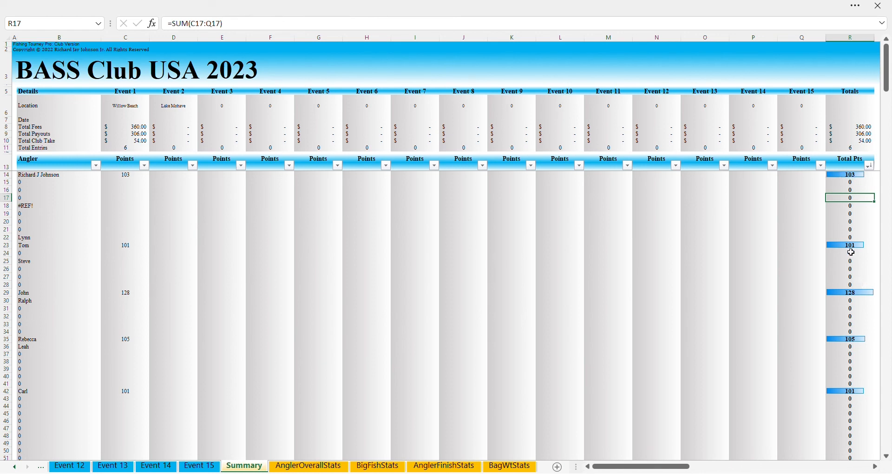
scroll(870, 315, "down", 3)
scroll(872, 316, "up", 3)
scroll(796, 304, "down", 4)
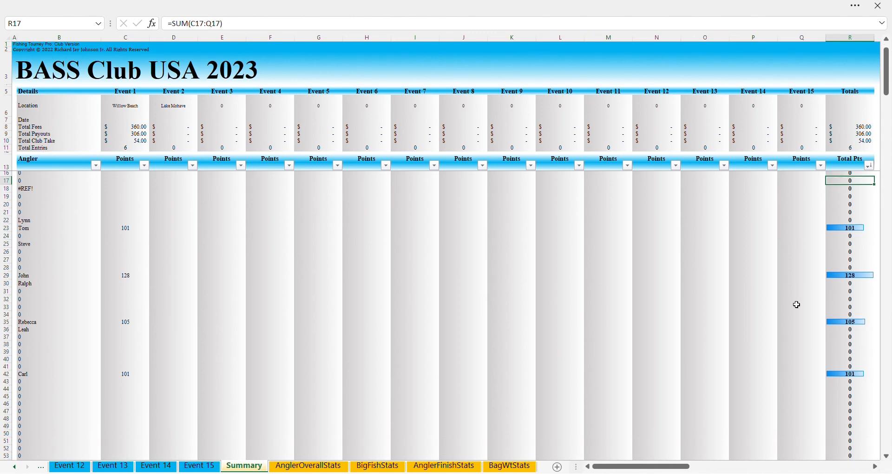
scroll(796, 305, "up", 4)
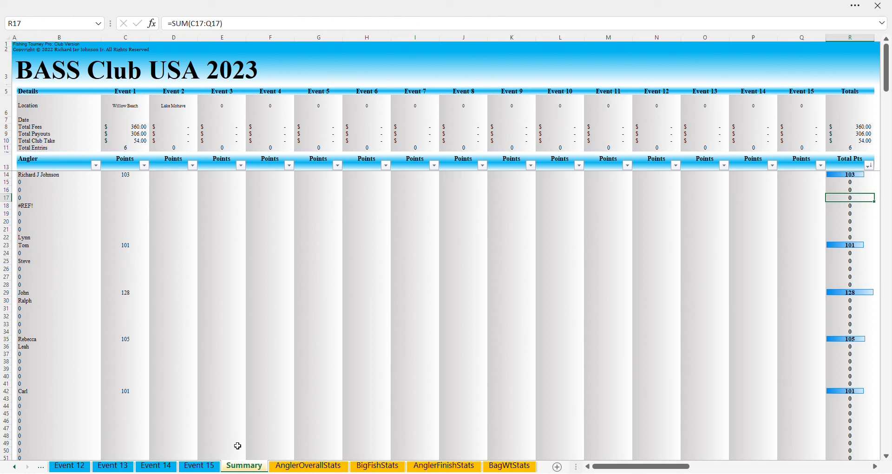
View the blank Event 12 sheet, then scroll the tab strip back to Dashboard
left_click(68, 467)
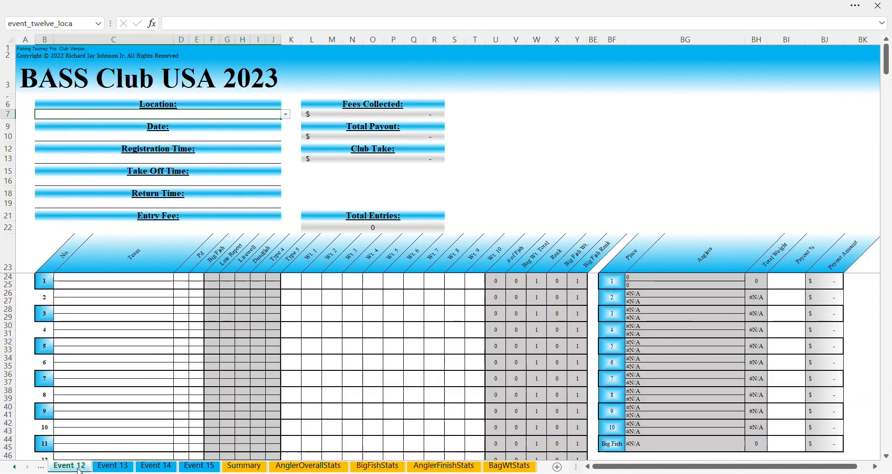
left_click(14, 467)
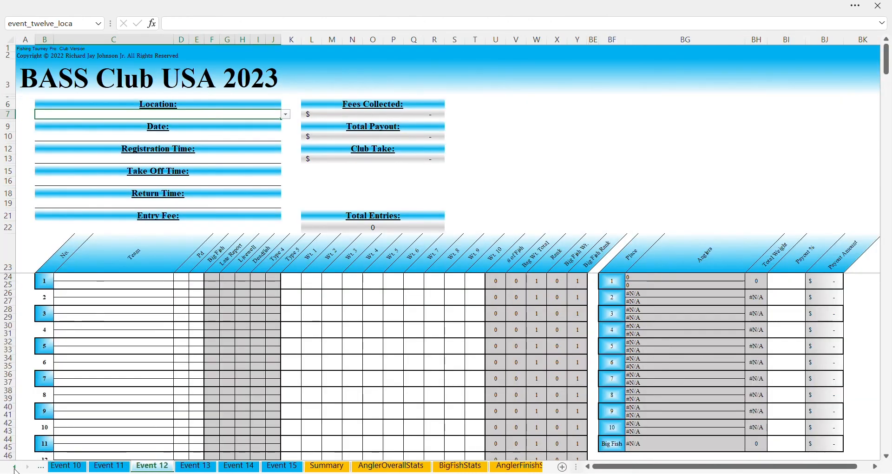
left_click(14, 468)
left_click(13, 468)
left_click(14, 468)
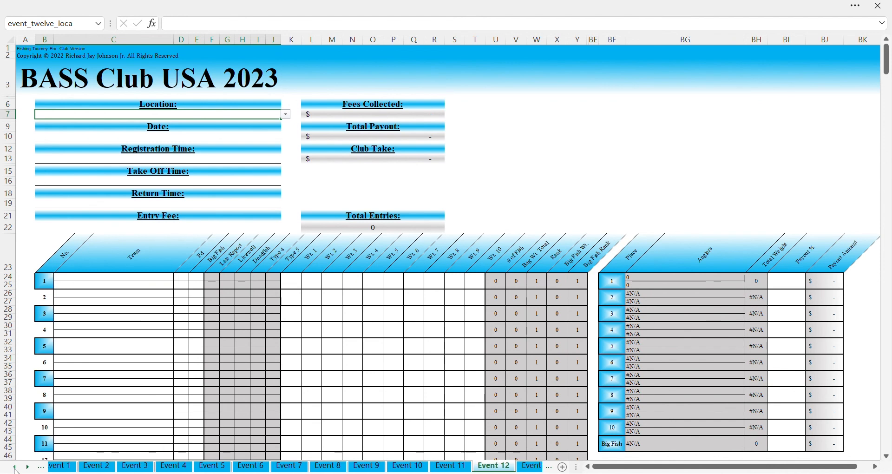
left_click(14, 469)
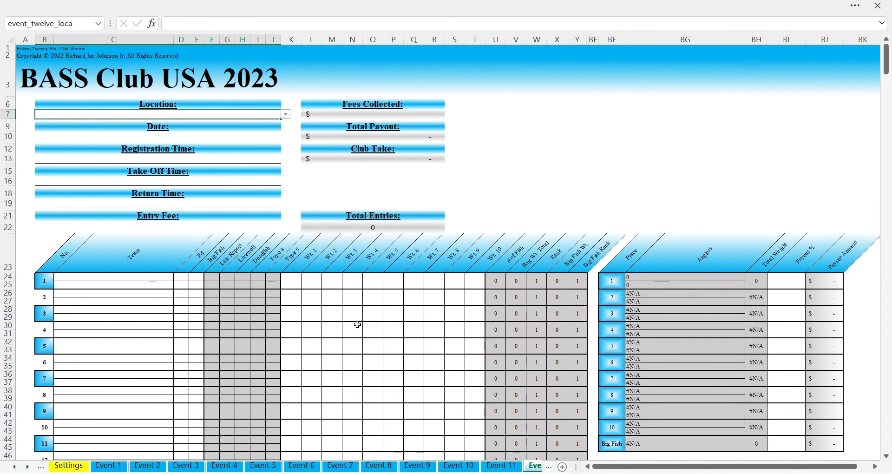
left_click(16, 467)
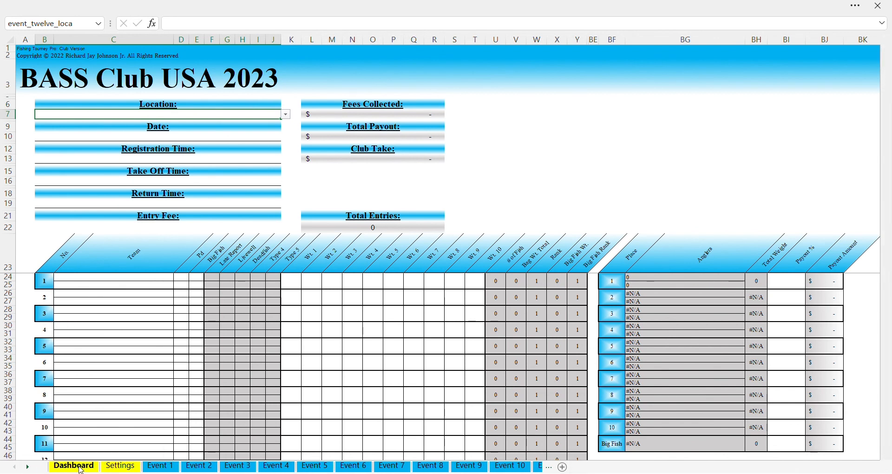
Switch to the Dashboard sheet with the Club Take & Payout chart and Event Winners table
left_click(74, 466)
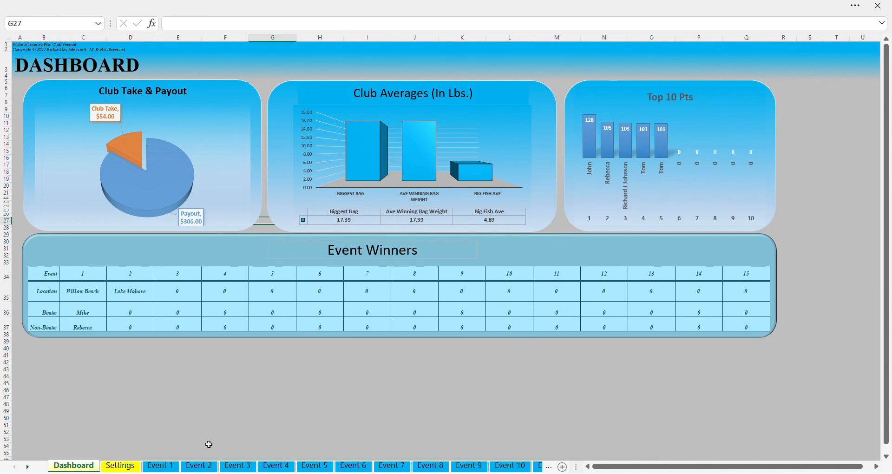
Go to the Event 1 sheet, flip to Event 2 and back, and select the deduction formula in H27
left_click(165, 467)
key("ctrl+Page_Down")
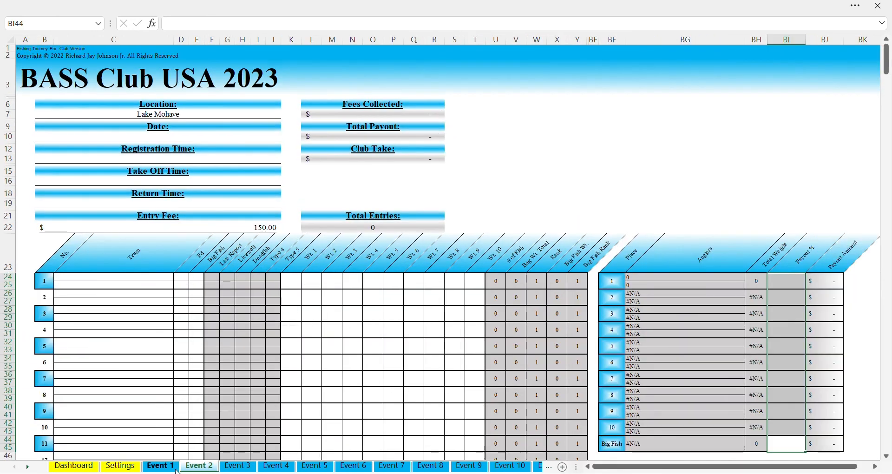
key("ctrl+Page_Up")
key("ctrl+Page_Up")
key("ctrl+Page_Up")
key("ctrl+Page_Down")
key("ctrl+Page_Down")
key("ctrl+Page_Down")
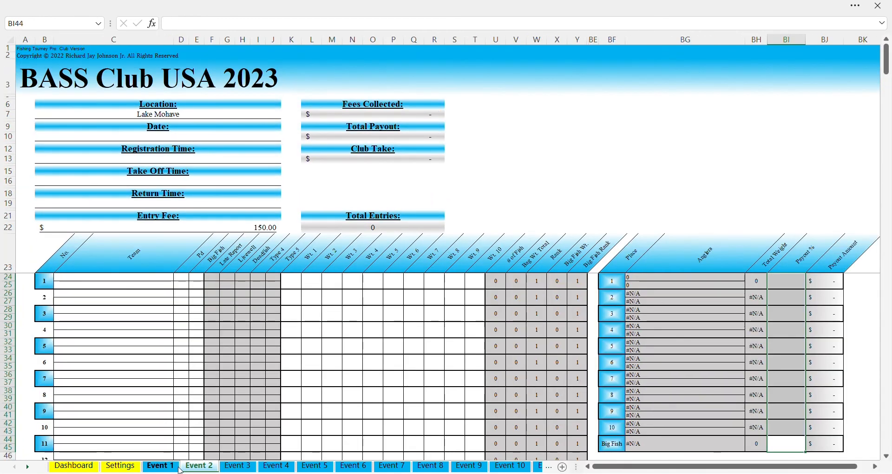
key("ctrl+Page_Up")
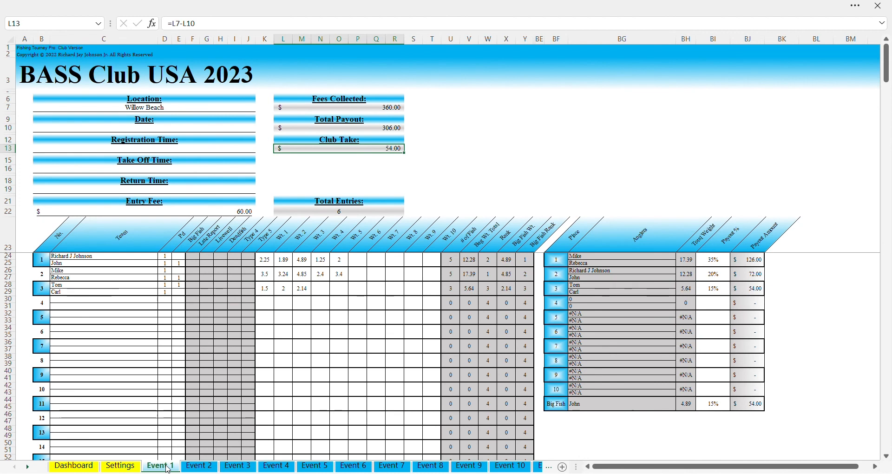
left_click(222, 278)
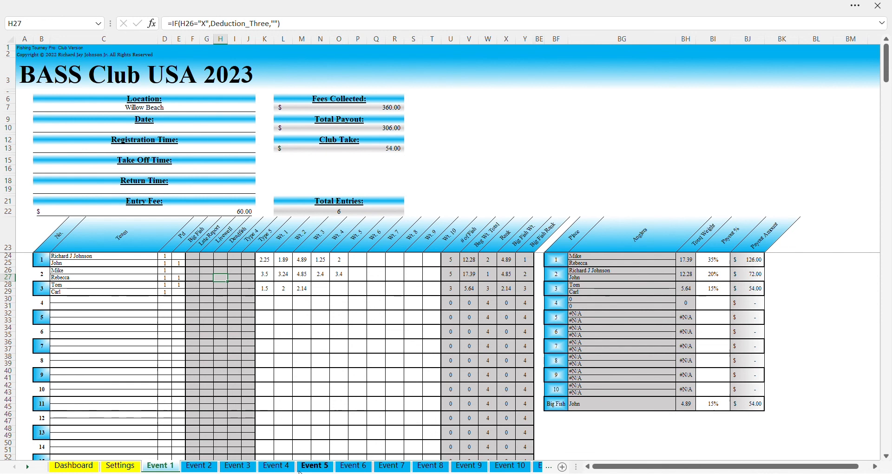
Browse through the Event 5 to Event 10 sheets
left_click(318, 467)
left_click(354, 467)
left_click(393, 467)
left_click(453, 467)
left_click(471, 467)
left_click(510, 467)
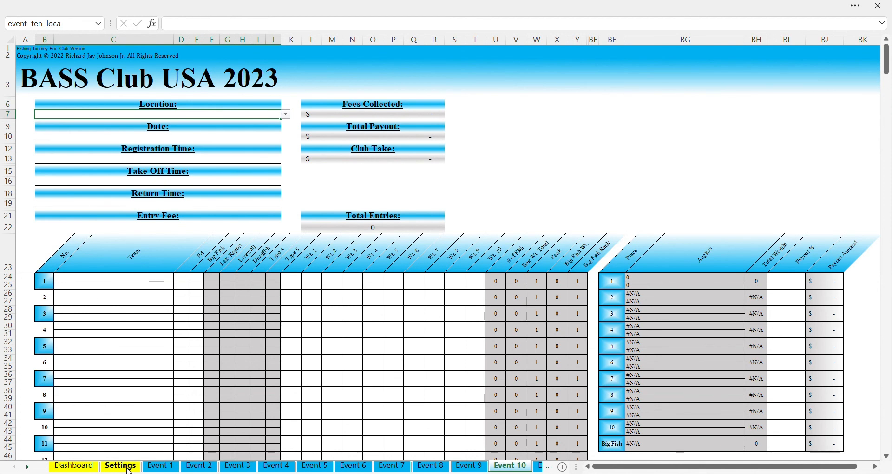
Check the Dashboard and Settings sheets, then step through Event 1 to the blank Event 4 sheet
left_click(79, 466)
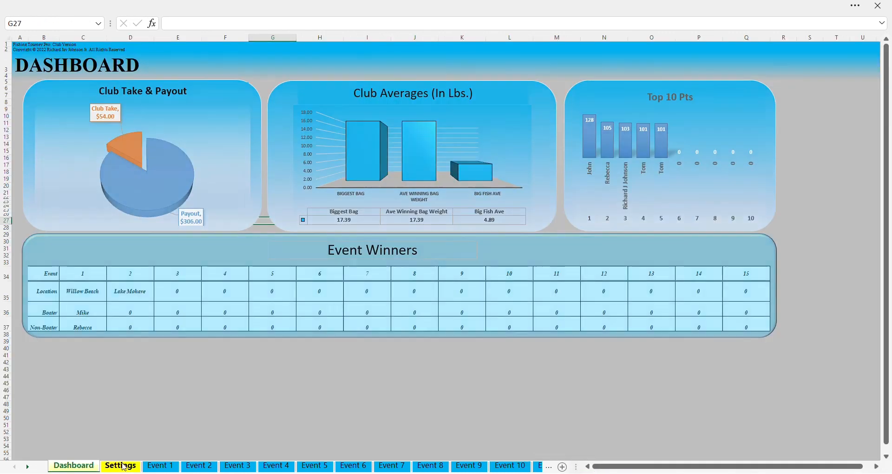
left_click(123, 466)
left_click(163, 466)
left_click(200, 466)
left_click(237, 466)
left_click(274, 466)
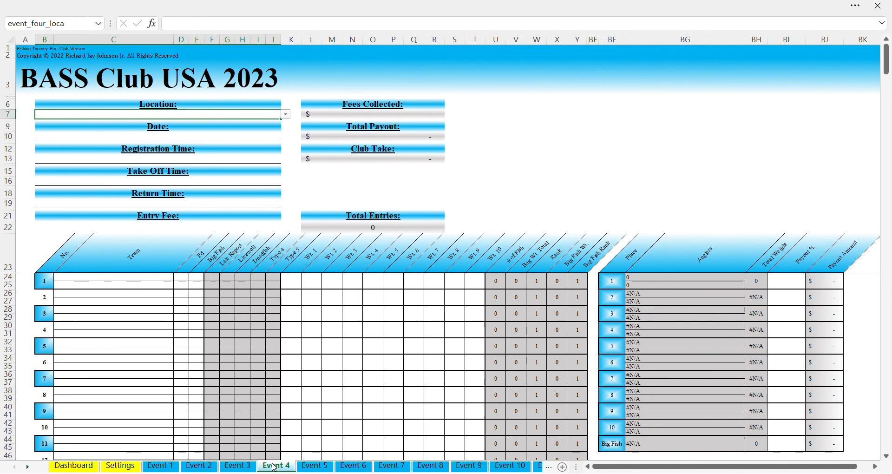